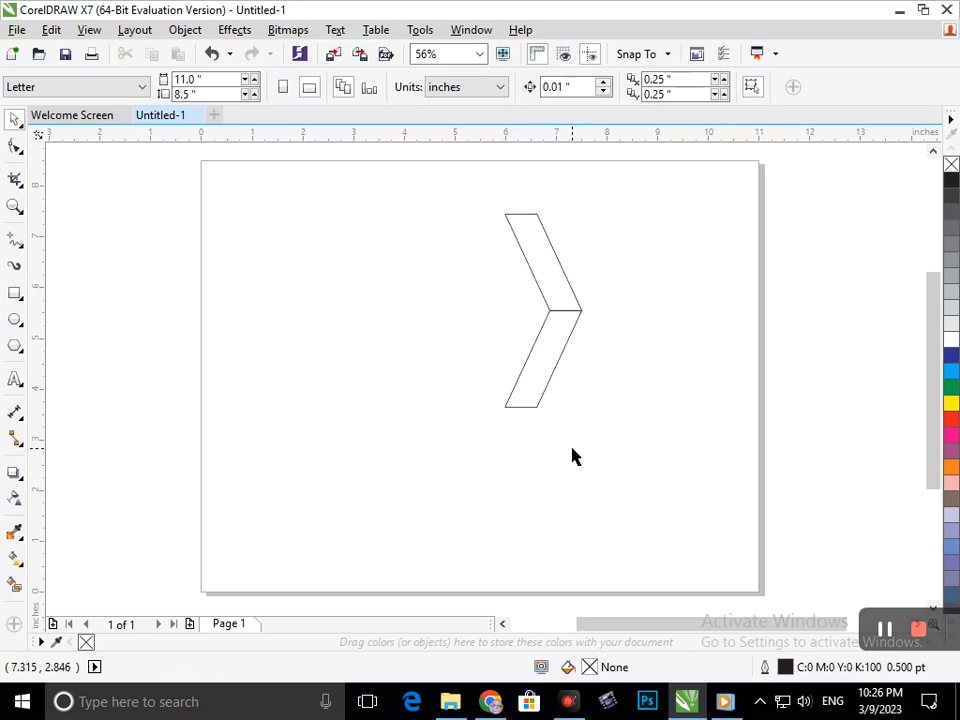
Step: Enlarge the two chevron parallelograms together to about 2.07 by 5.21 inches and move them lower on the page
drag(459, 192, 652, 496)
drag(496, 413, 492, 500)
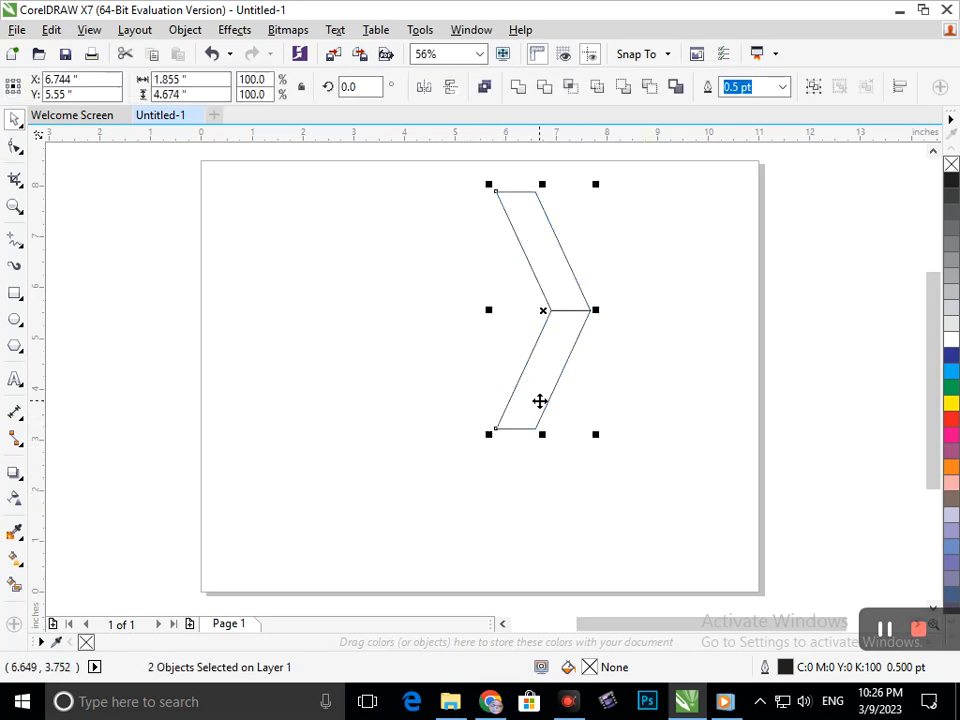
drag(540, 402, 536, 430)
mouse_move(486, 463)
mouse_down()
mouse_move(480, 491)
mouse_move(479, 478)
mouse_up()
drag(536, 414, 540, 431)
click(360, 385)
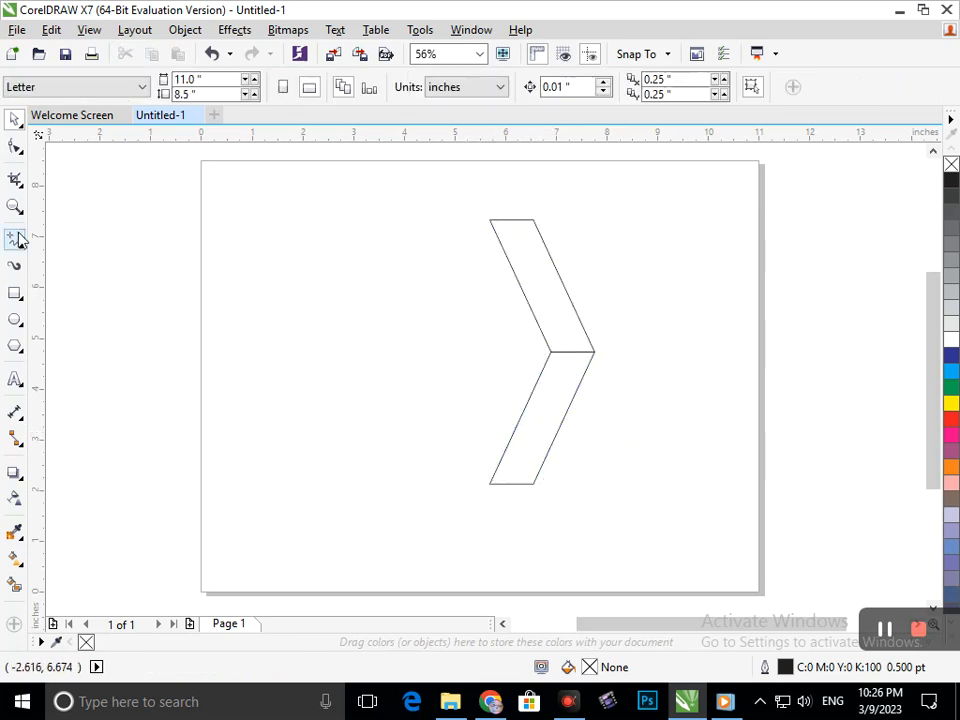
Step: Draw a rectangle about 2.32 by 0.63 inches extending left from the middle of the upper arm's top edge
click(18, 295)
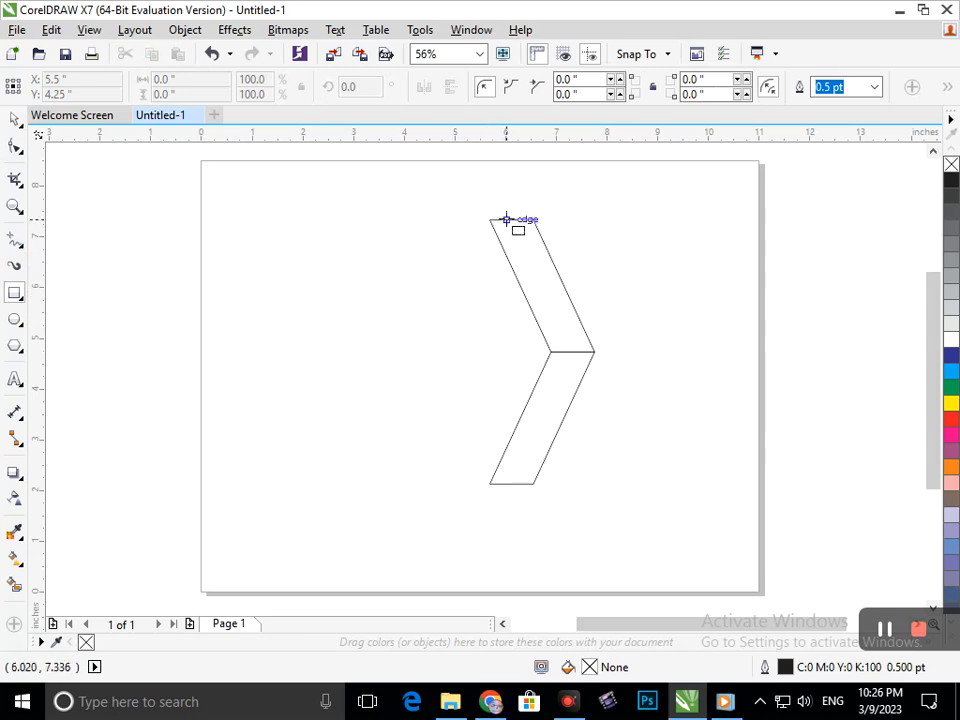
drag(511, 219, 394, 253)
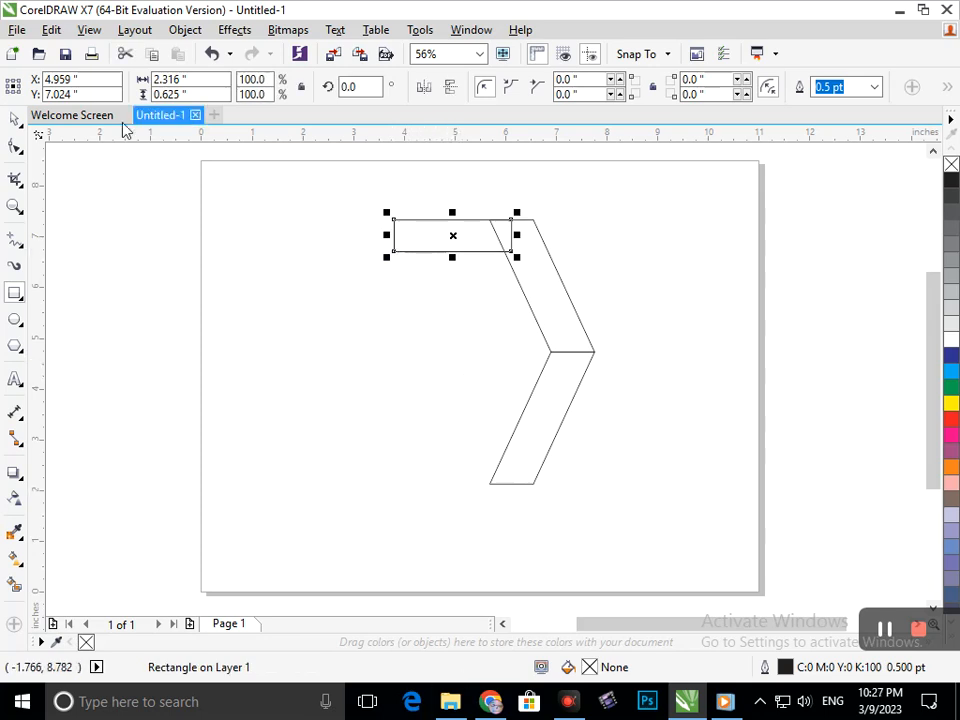
click(15, 119)
click(506, 352)
key(F2)
drag(444, 201, 550, 267)
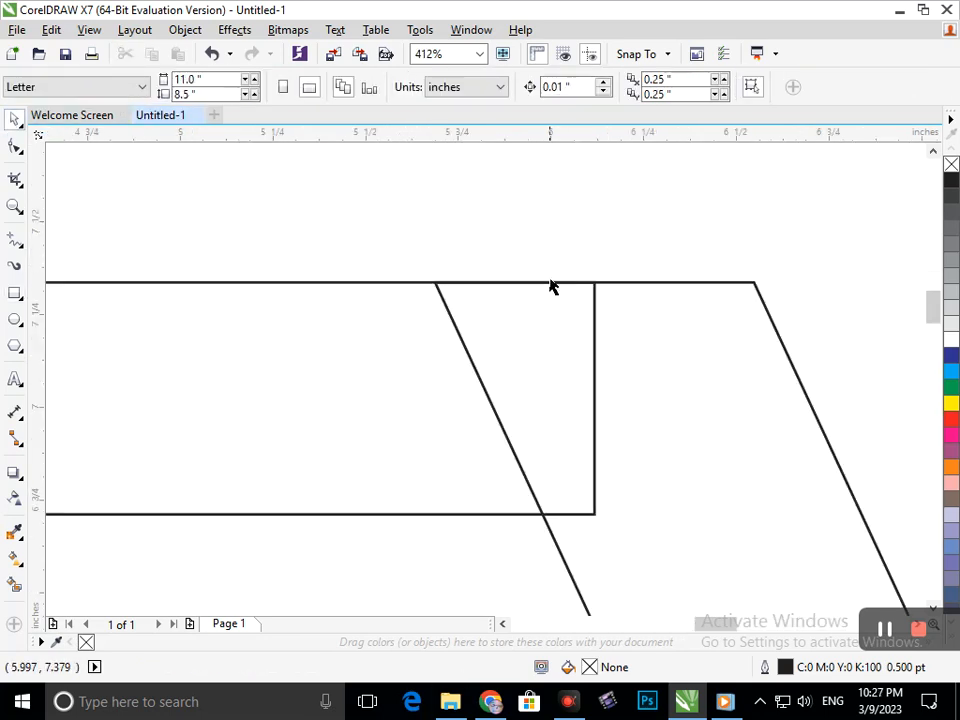
scroll(521, 302, up, 3)
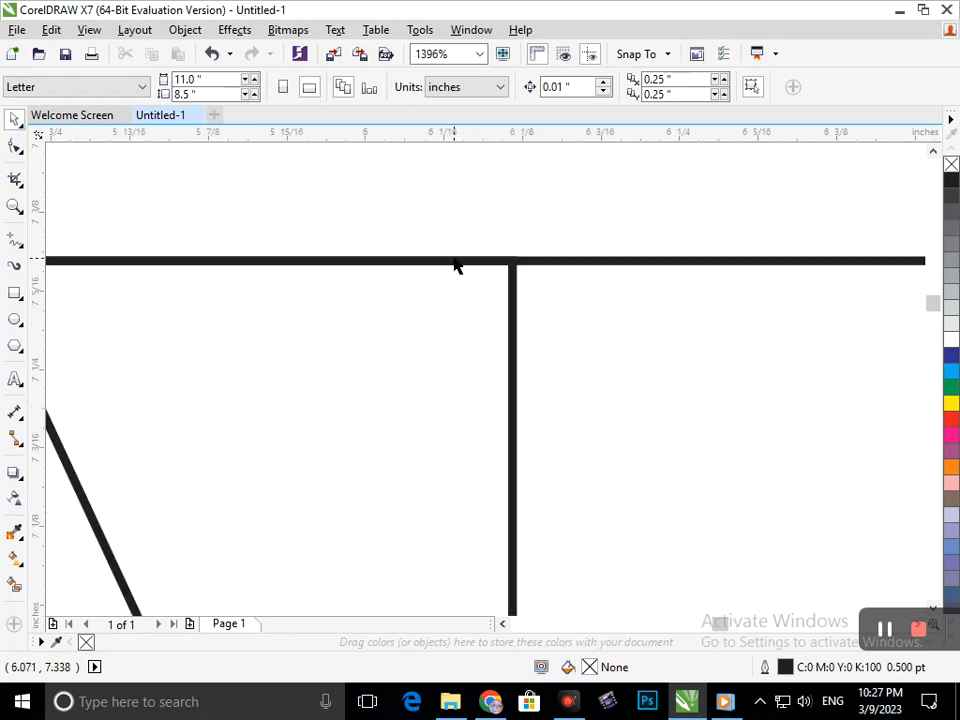
key(F3)
key(F3)
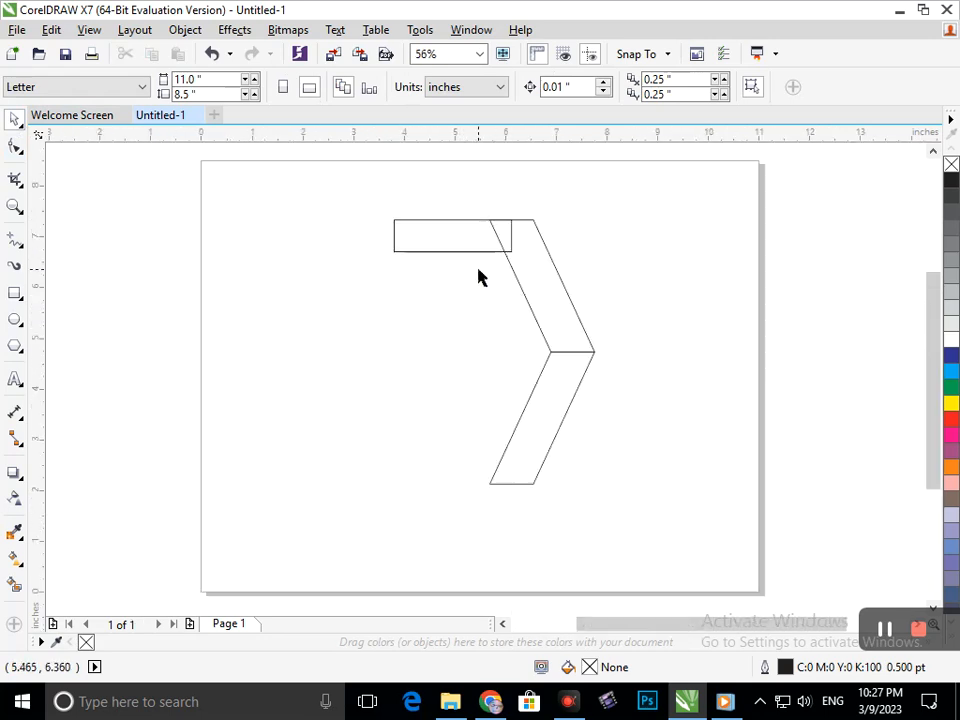
Step: Trim the part of the rectangle's right end inside the upper arm with Virtual Segment Delete
click(20, 185)
click(94, 203)
scroll(566, 209, up, 4)
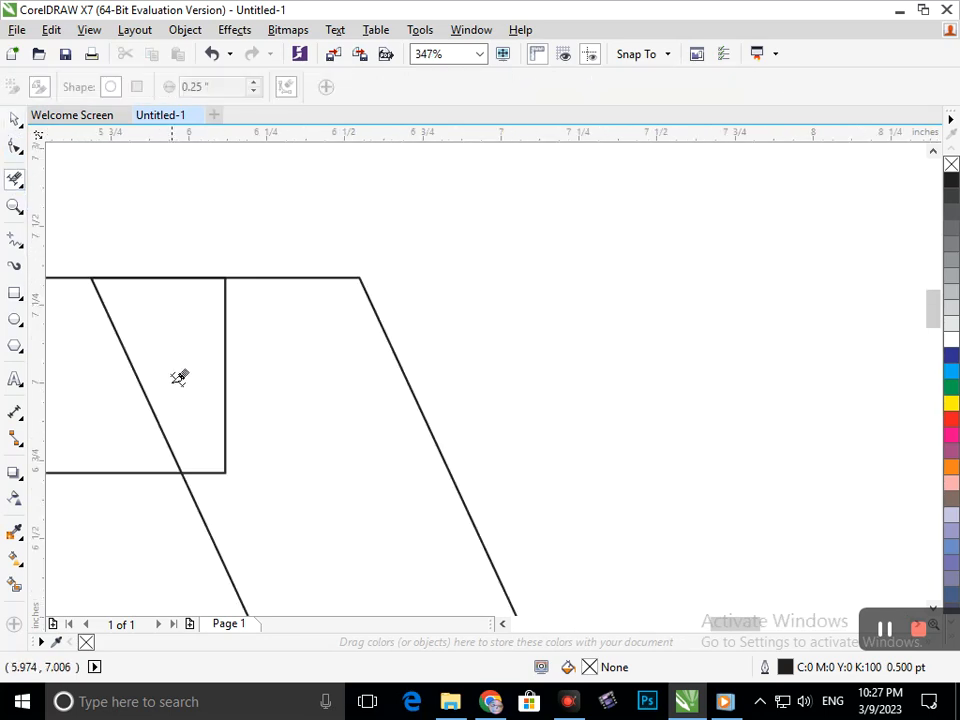
click(138, 388)
key(F3)
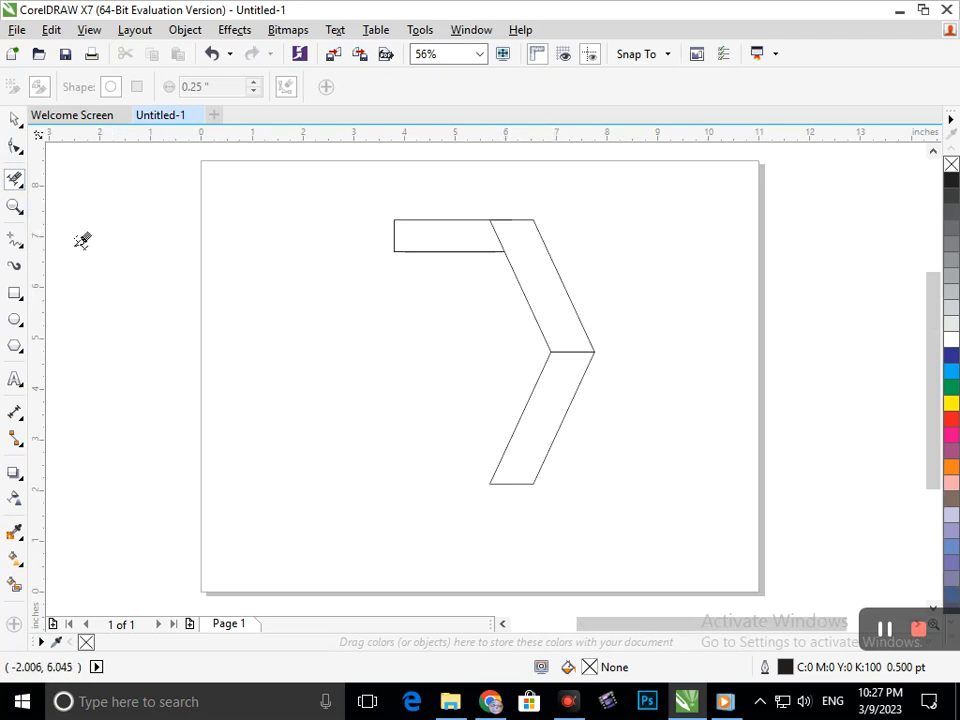
Step: Duplicate the trimmed bar to the middle of the chevron and to the bottom end of the lower arm
click(14, 119)
drag(435, 240, 464, 352)
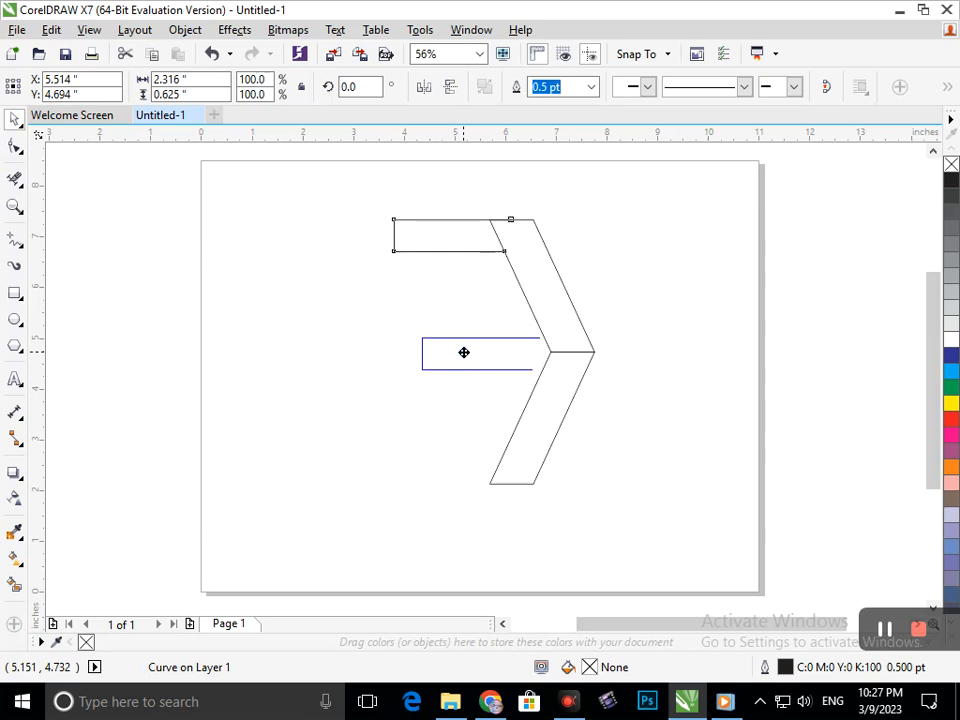
drag(467, 352, 460, 467)
Step: Add a vertical guideline at the upper bar's left end and stretch the bottom bar to it at 120% width
drag(545, 138, 574, 133)
drag(31, 418, 393, 455)
drag(551, 515, 388, 475)
click(554, 538)
Step: Trim the bottom bar's upper line where it crosses the lower arm
key(F2)
drag(400, 400, 570, 517)
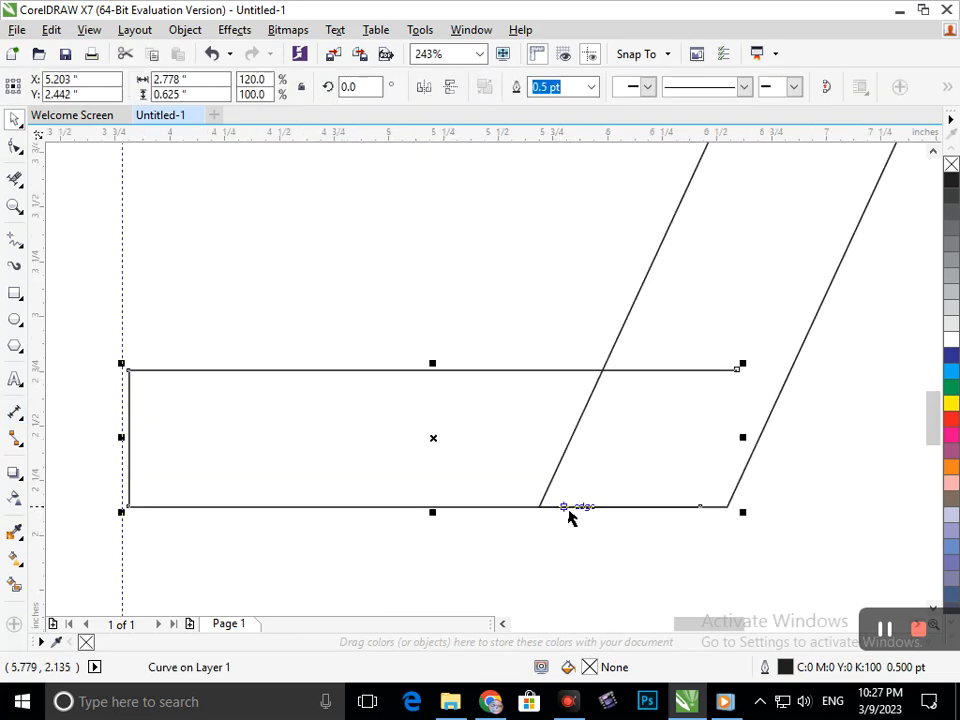
click(15, 180)
drag(750, 347, 683, 460)
key(shift+F4)
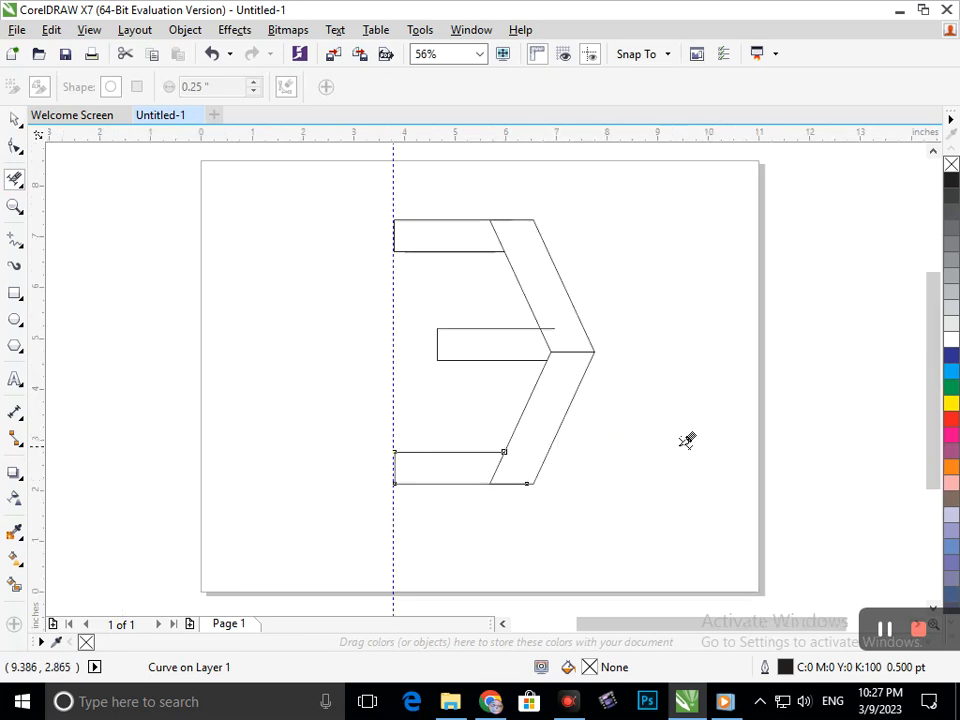
Step: Trim the middle bar's upper line where it overshoots the upper arm's inner edge
drag(574, 349, 592, 364)
drag(454, 328, 496, 438)
key(F3)
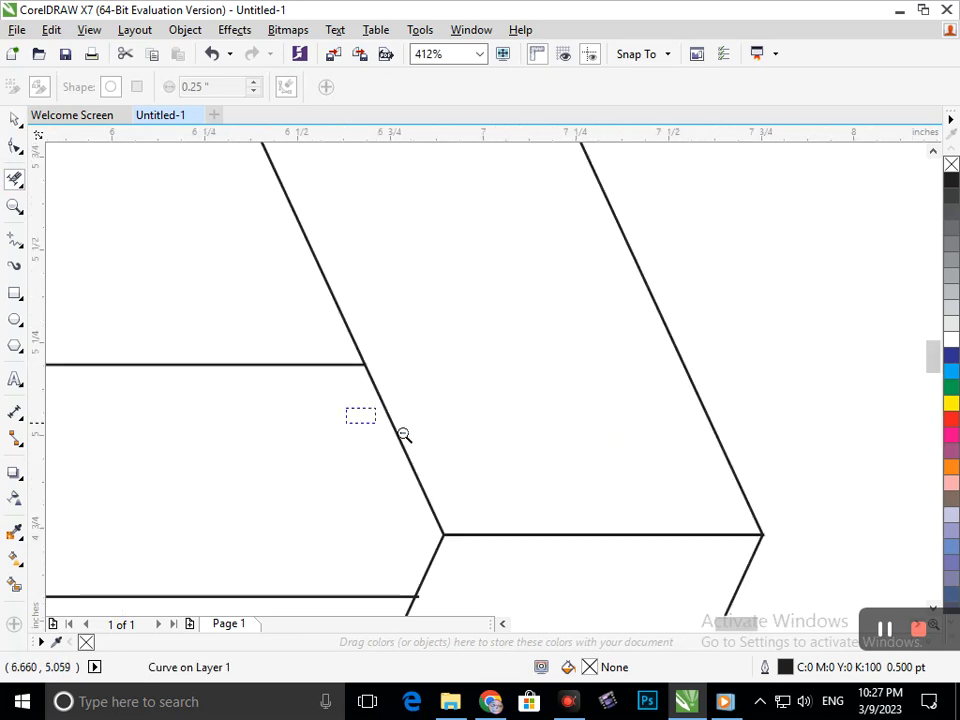
Step: Nudge the middle bar down to a Y position of about 4.69 inches, level with the chevron's joint
click(15, 119)
click(515, 366)
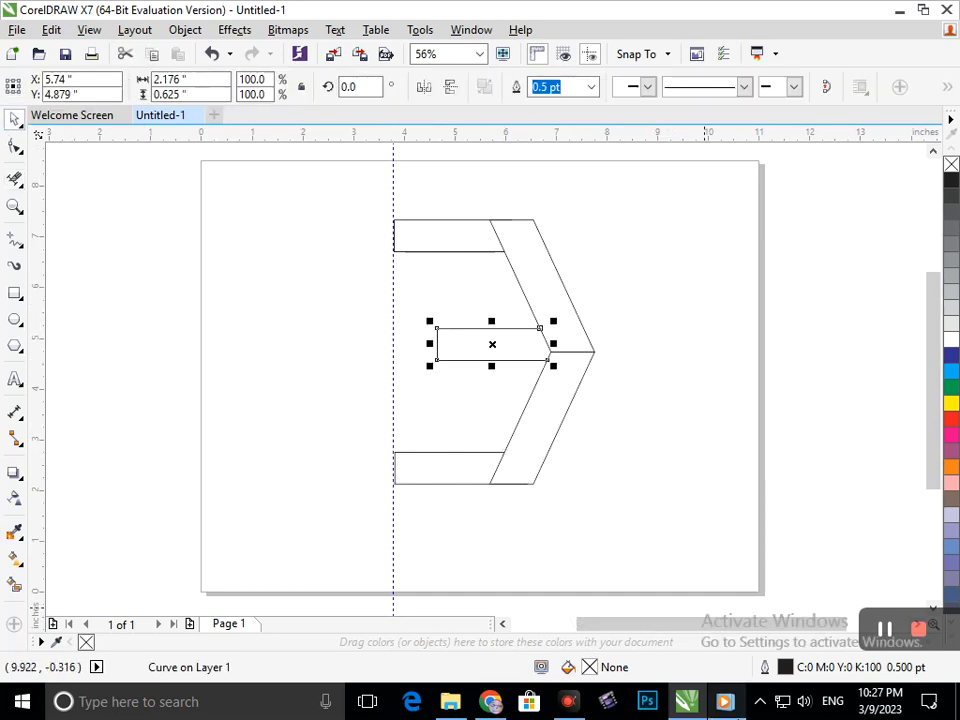
key(Down)
key(Down)
key(Down)
key(Down)
key(Down)
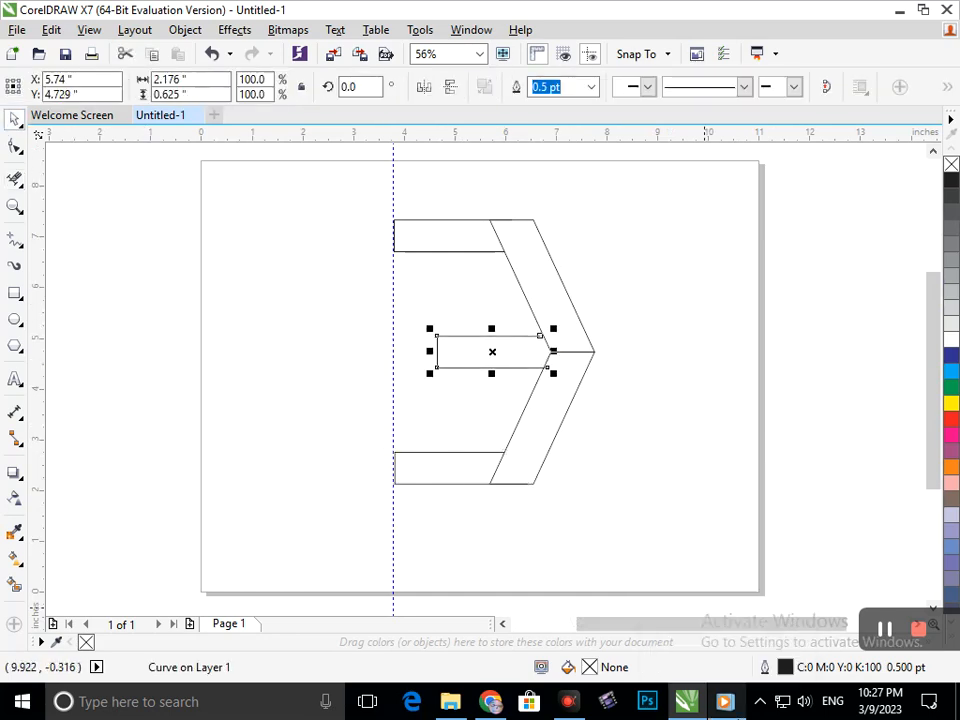
Step: Trim the middle bar's lower line where it crosses into the lower arm
key(F2)
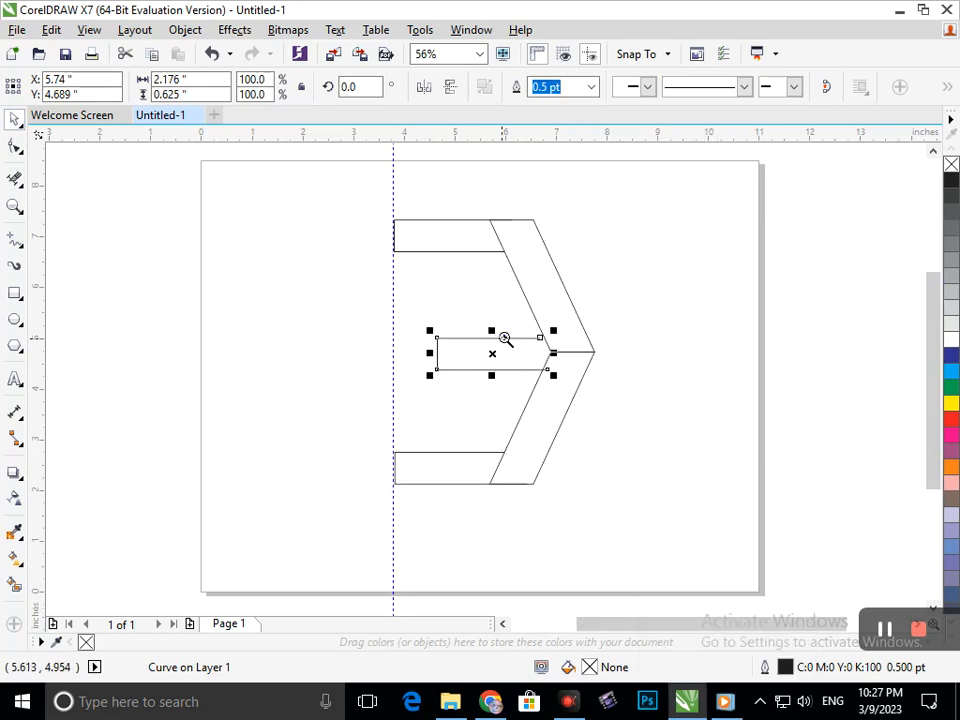
drag(504, 339, 600, 408)
click(15, 180)
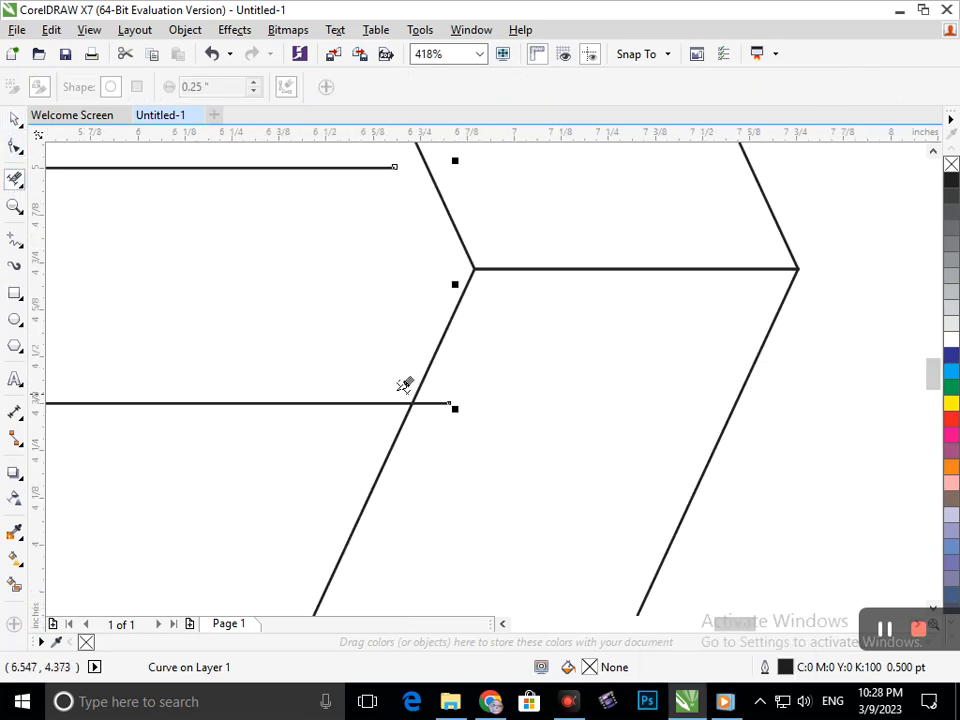
key(F3)
Step: Extend the end node of the middle bar's upper line horizontally past the upper arm's inner edge
key(F2)
drag(490, 314, 562, 357)
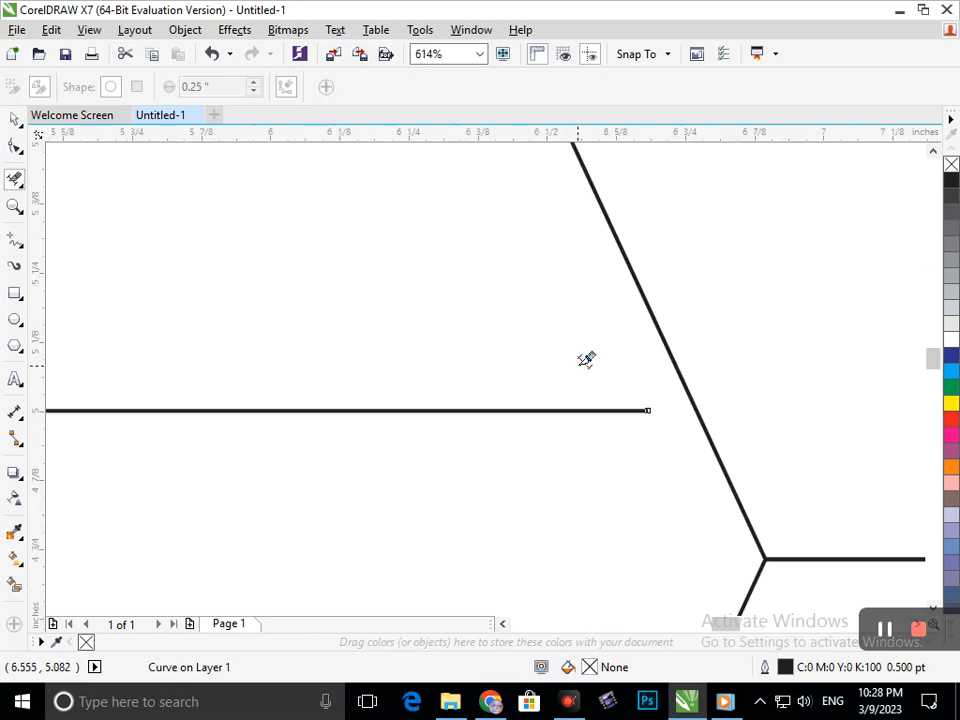
click(16, 146)
drag(649, 411, 726, 412)
key(F3)
Step: Trim the extended end of the middle bar's upper line back to the upper arm's inner edge
key(F2)
drag(508, 316, 568, 345)
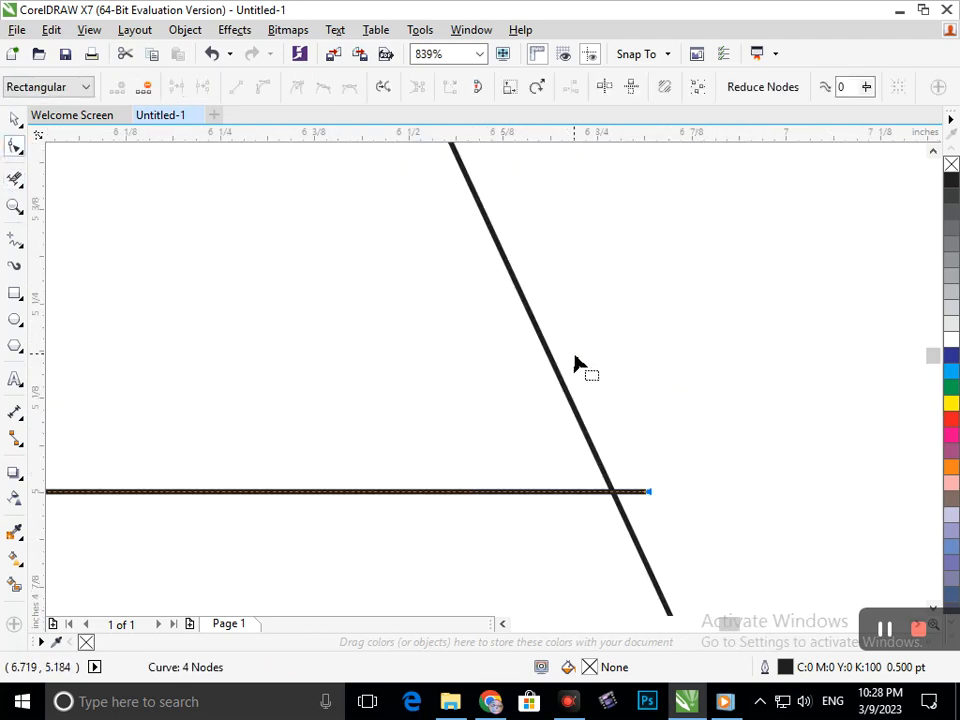
key(F2)
drag(552, 453, 708, 513)
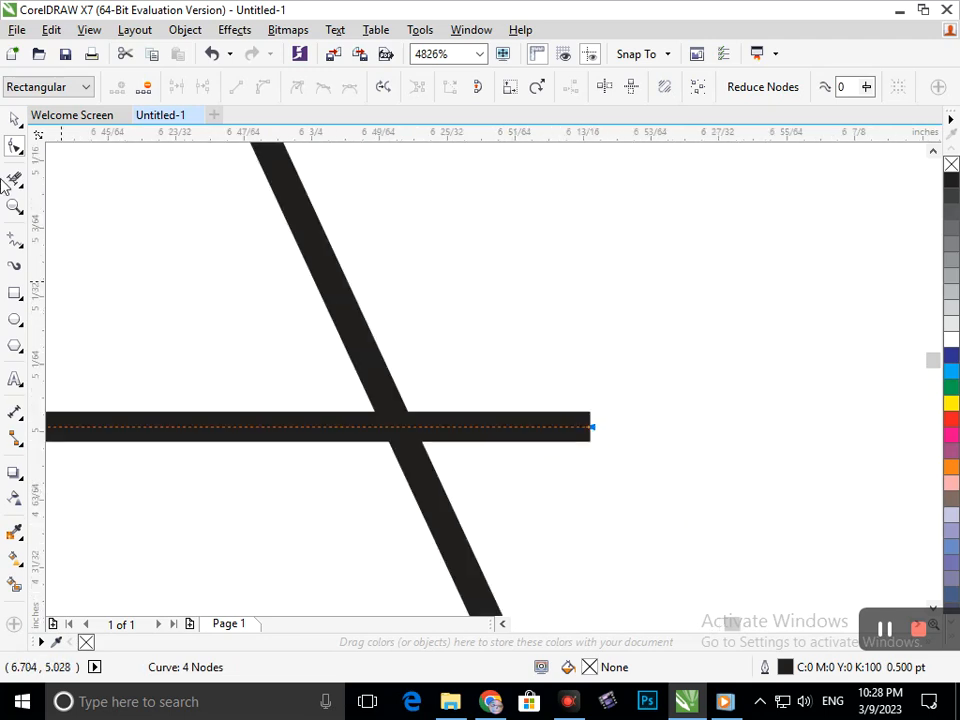
click(15, 179)
drag(531, 326, 596, 464)
key(F2)
key(F3)
key(F3)
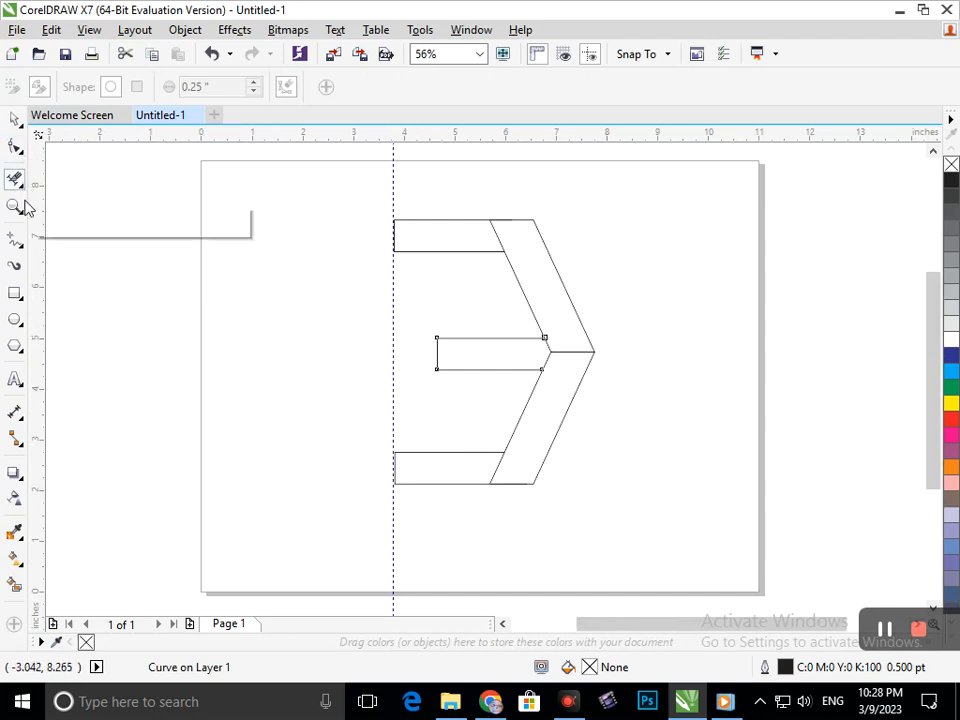
mouse_move(28, 305)
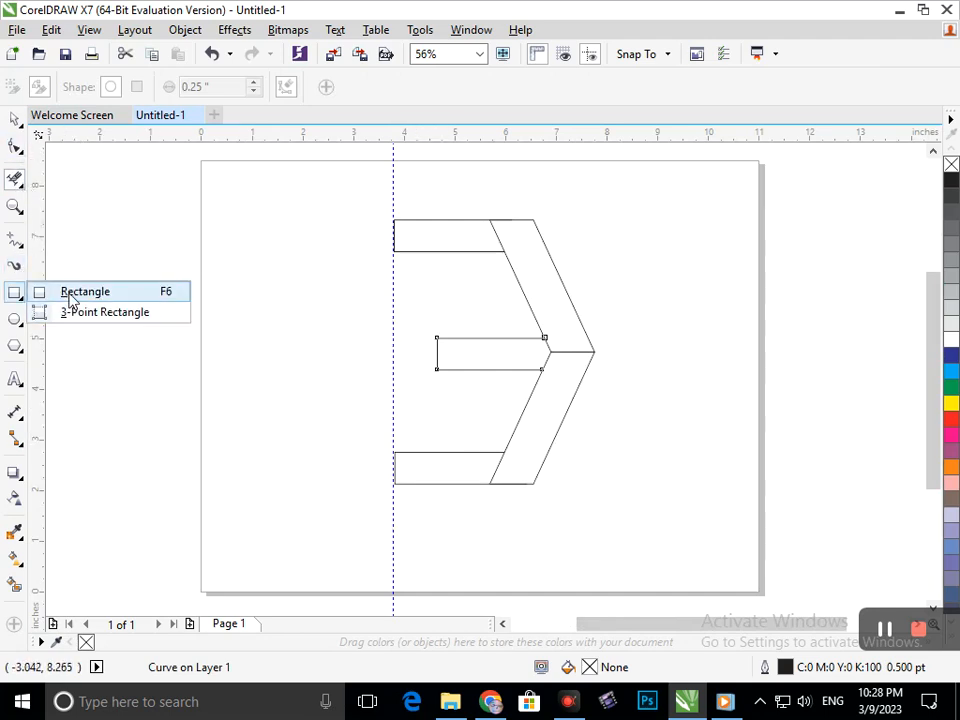
click(72, 293)
drag(262, 227, 292, 259)
key(Delete)
Step: Slant the left ends of the top and bottom bars by shifting their inner corner nodes right about 0.4 inches
click(15, 145)
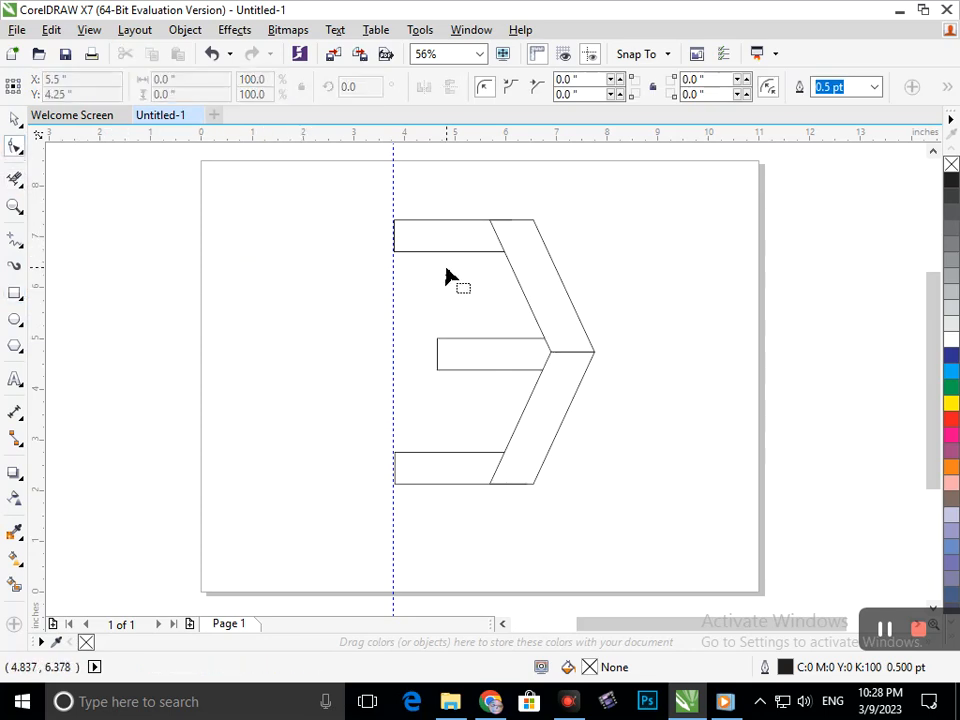
click(408, 254)
drag(393, 252, 417, 263)
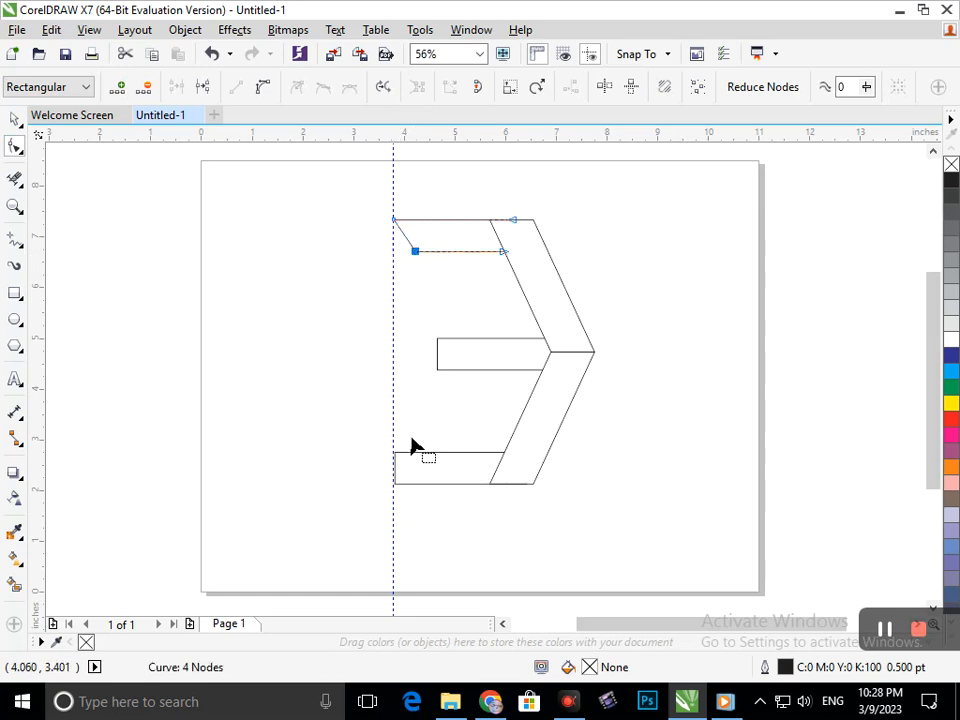
click(417, 461)
mouse_move(403, 465)
mouse_down()
mouse_move(424, 461)
mouse_move(417, 453)
mouse_up()
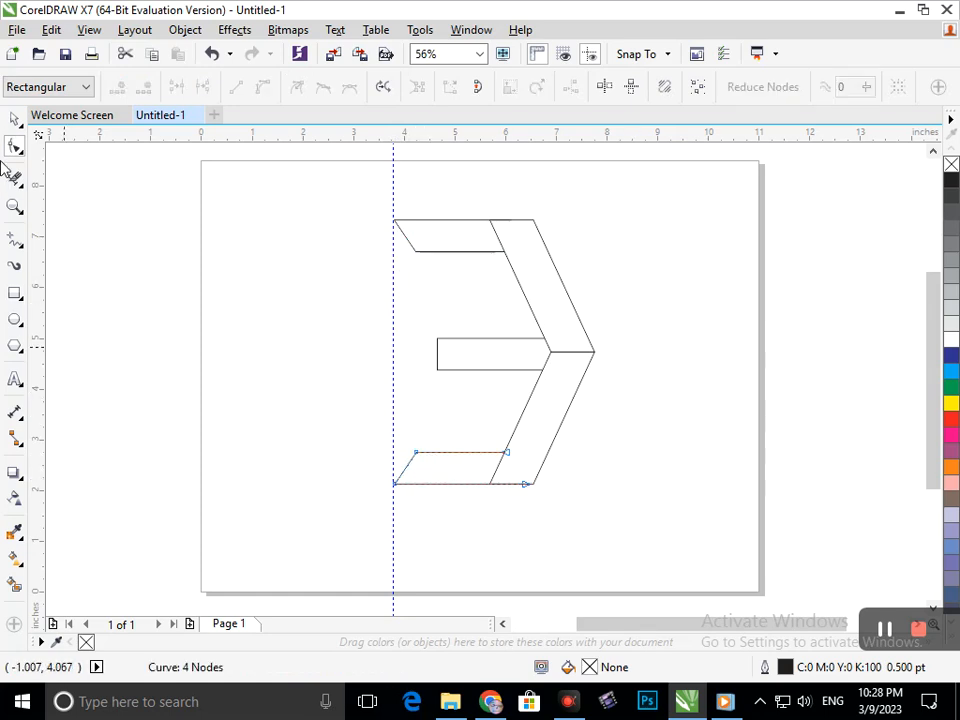
click(6, 120)
click(69, 435)
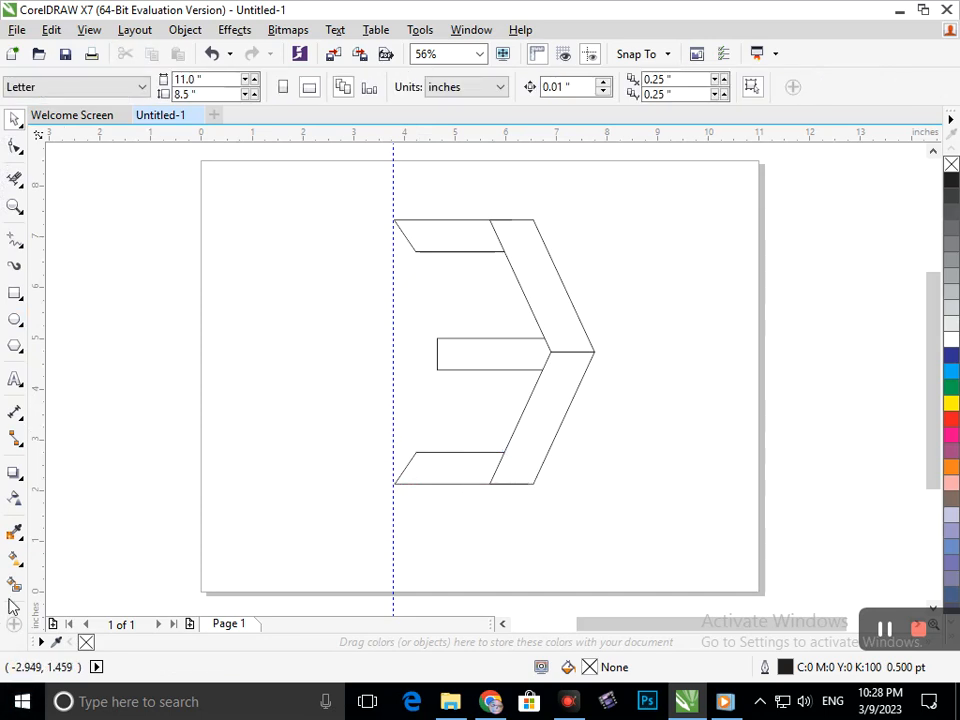
Step: Smart-fill both chevron arms and all three bars with C:40 M:20 Y:0 K:40 and a 0.5 pt black outline
click(14, 585)
click(453, 471)
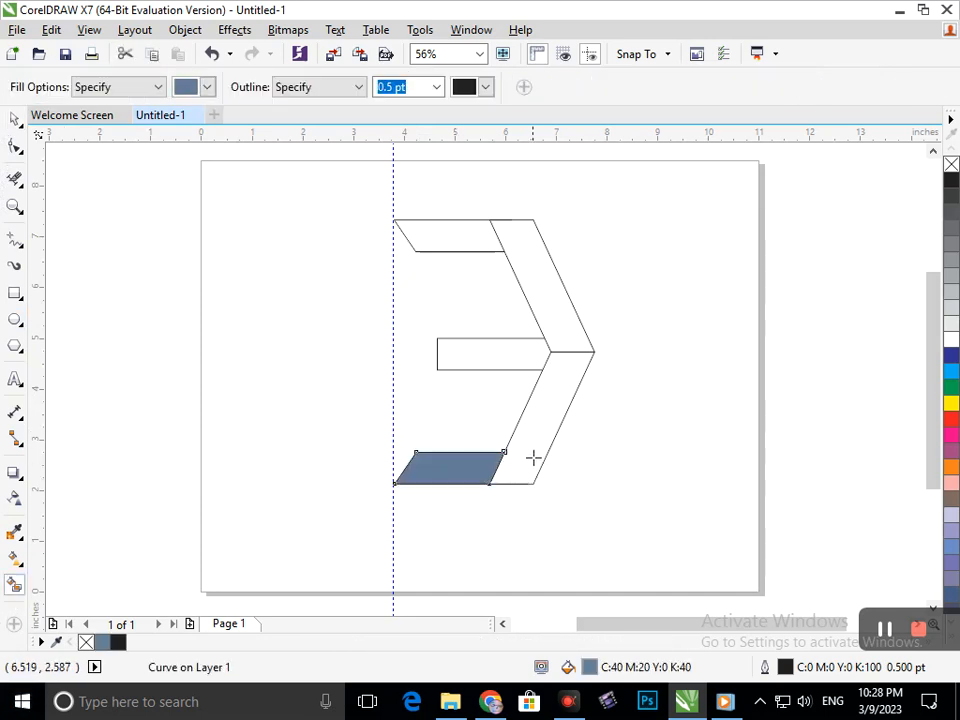
click(534, 455)
click(546, 355)
click(563, 319)
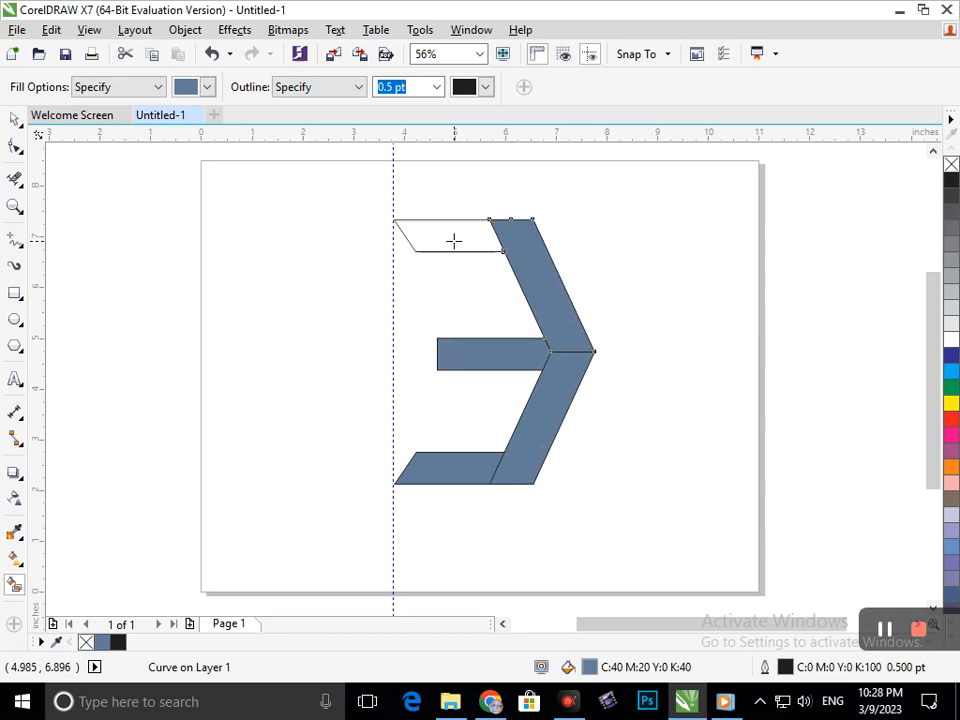
click(454, 242)
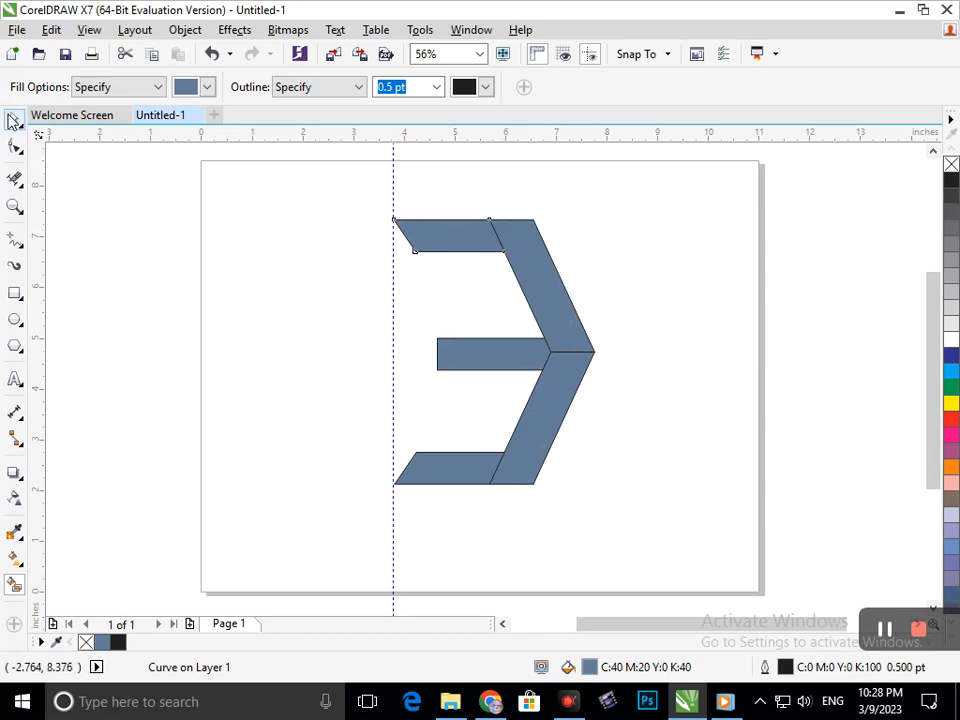
Step: Delete the vertical guideline at the bars' left ends
click(12, 120)
click(394, 193)
key(Delete)
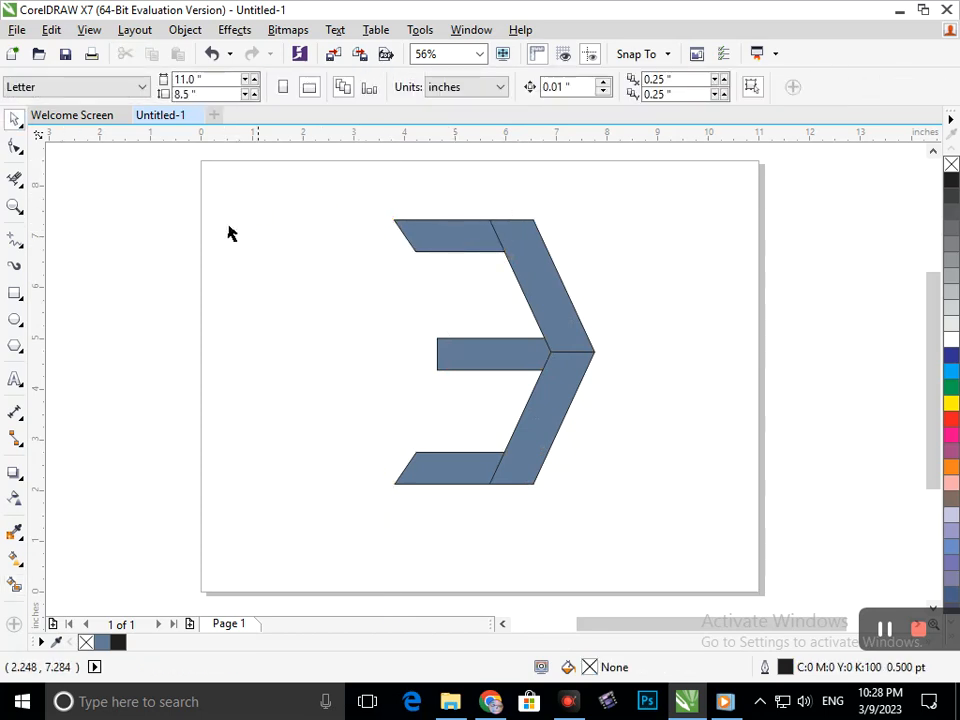
Step: Apply a horizontal linear gradient from blue-grey to white across both filled chevron arms with the Interactive Fill tool
drag(388, 192, 612, 538)
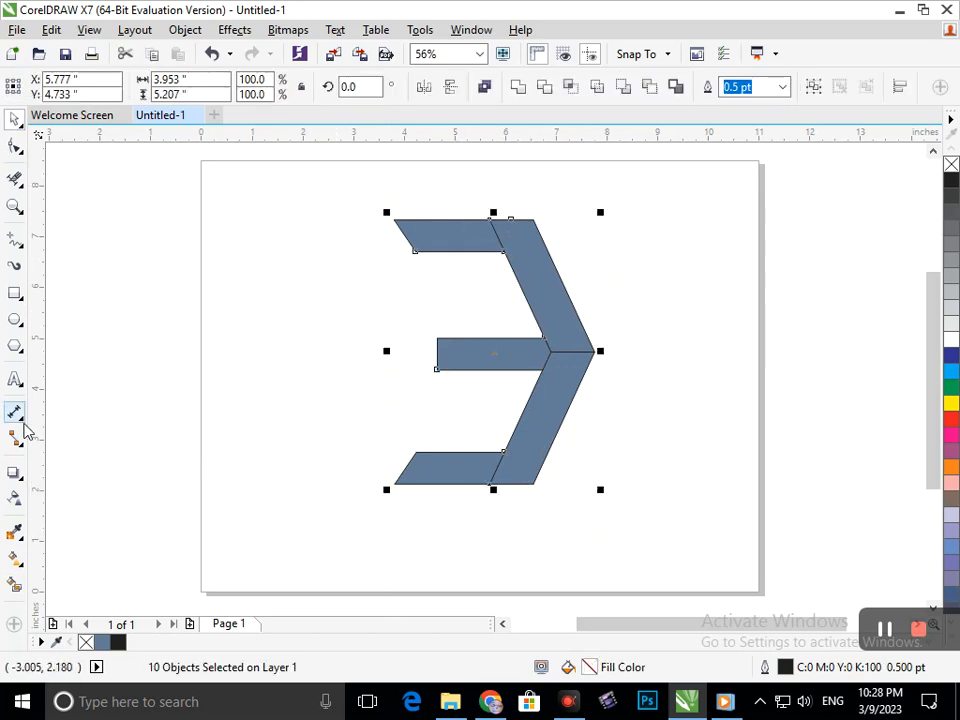
click(575, 279)
drag(561, 296, 622, 296)
key(ctrl+z)
shift+click(560, 404)
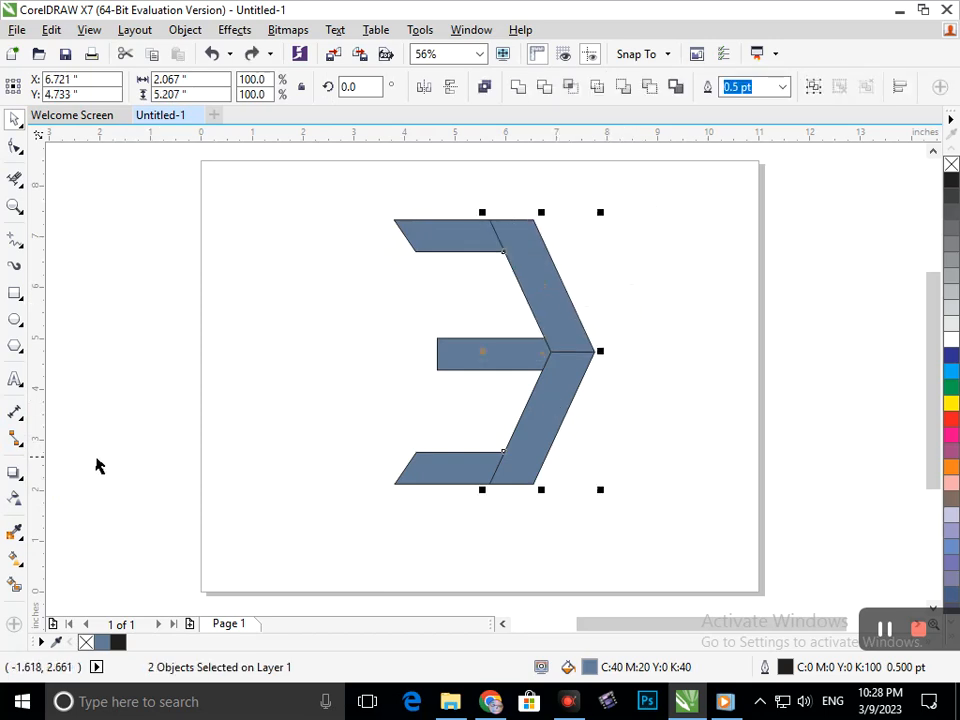
click(17, 562)
click(80, 556)
drag(506, 334, 610, 334)
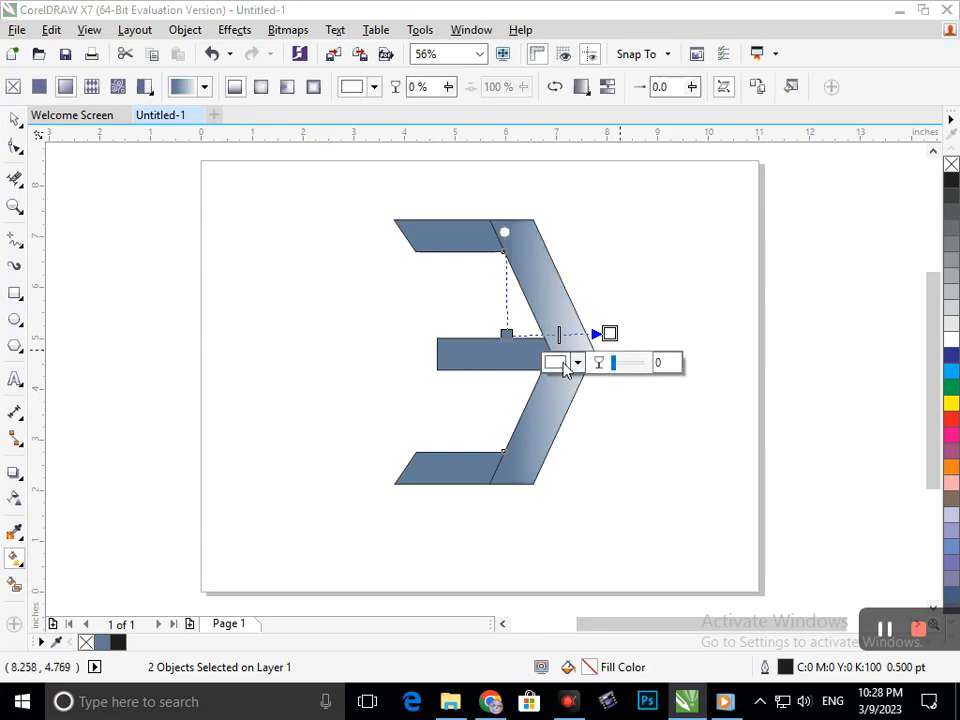
Step: Set the end colour of the gradient on both chevron arms to a light red
click(577, 363)
click(605, 450)
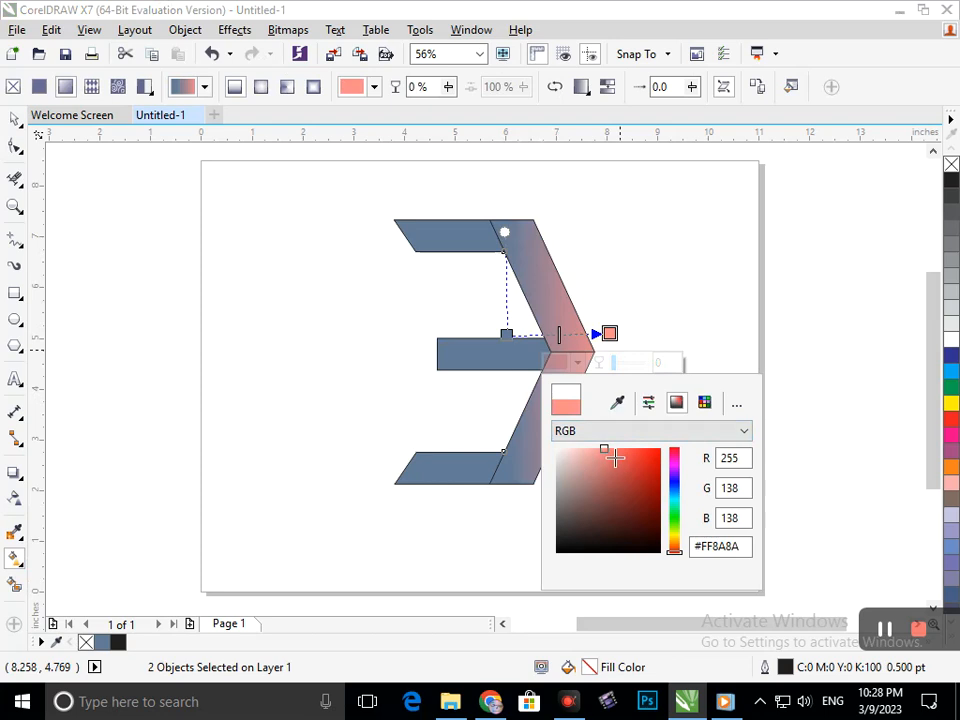
click(629, 451)
Step: Set the upper chevron arm's gradient start colour to orange, C:0 M:51 Y:100 K:0
click(510, 335)
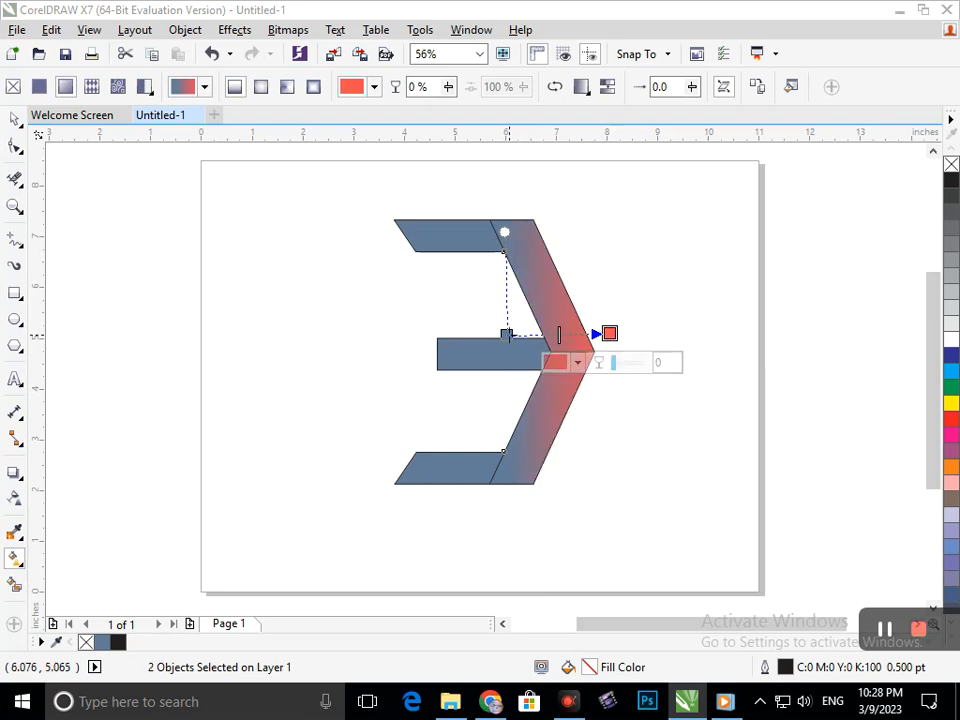
click(508, 335)
click(450, 366)
click(583, 356)
click(452, 366)
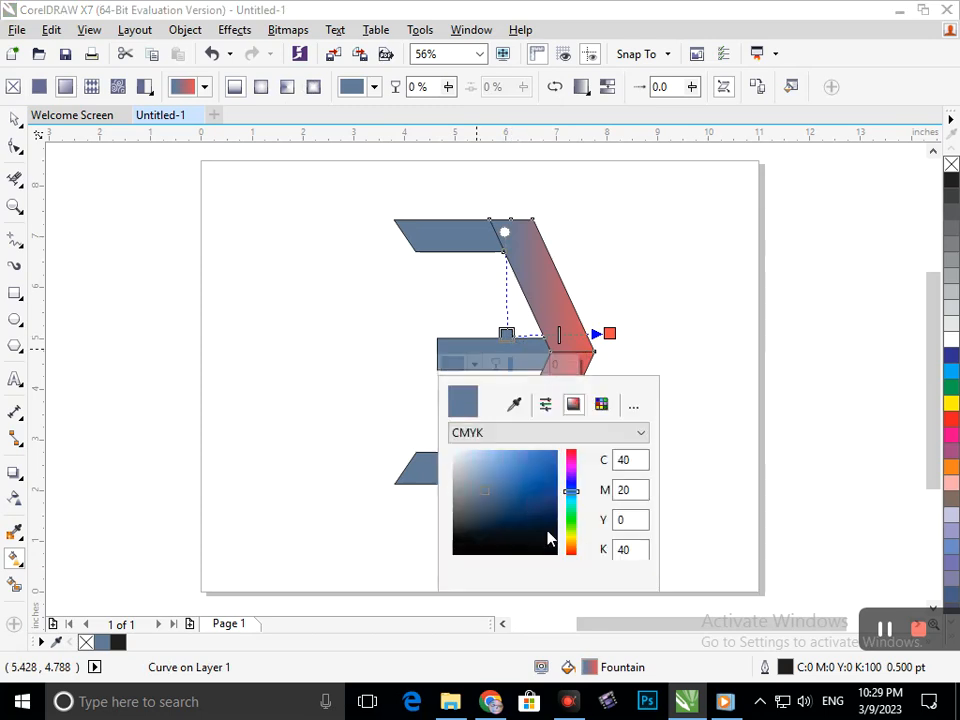
click(572, 552)
click(539, 453)
click(572, 553)
drag(578, 557, 576, 547)
drag(555, 465, 561, 441)
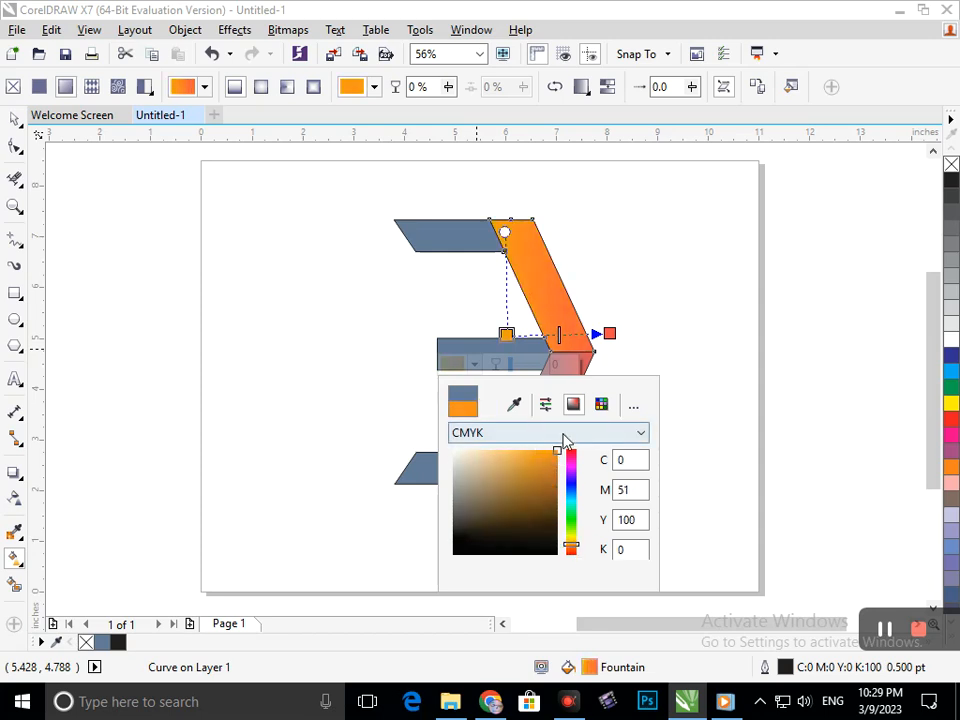
click(368, 522)
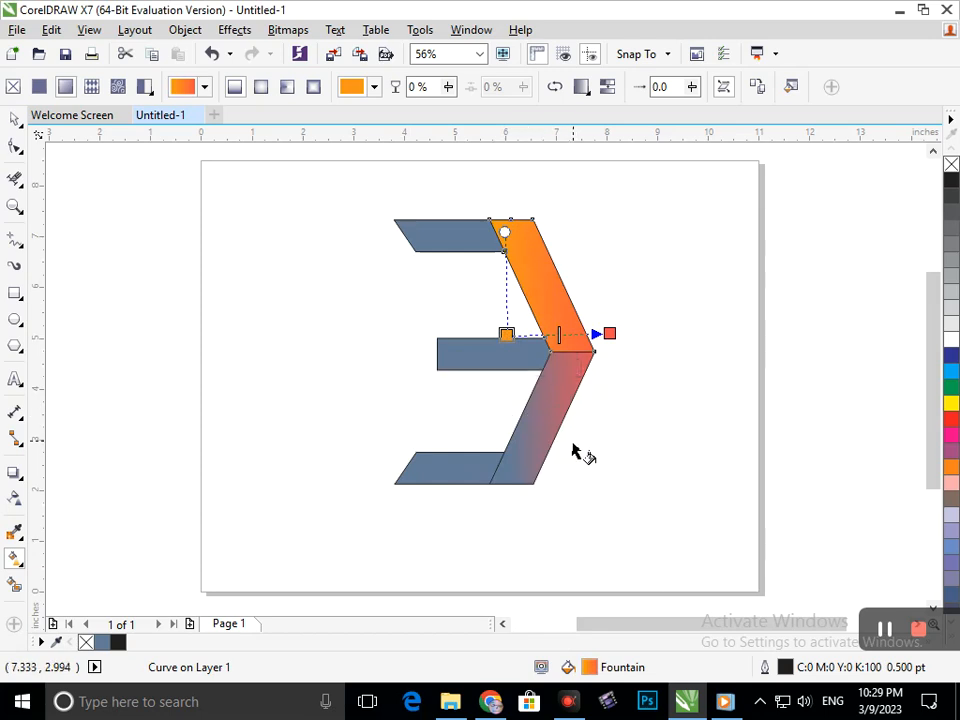
Step: Group the upper and lower chevron arms together
click(15, 118)
click(216, 364)
drag(540, 435, 566, 349)
shift+click(565, 307)
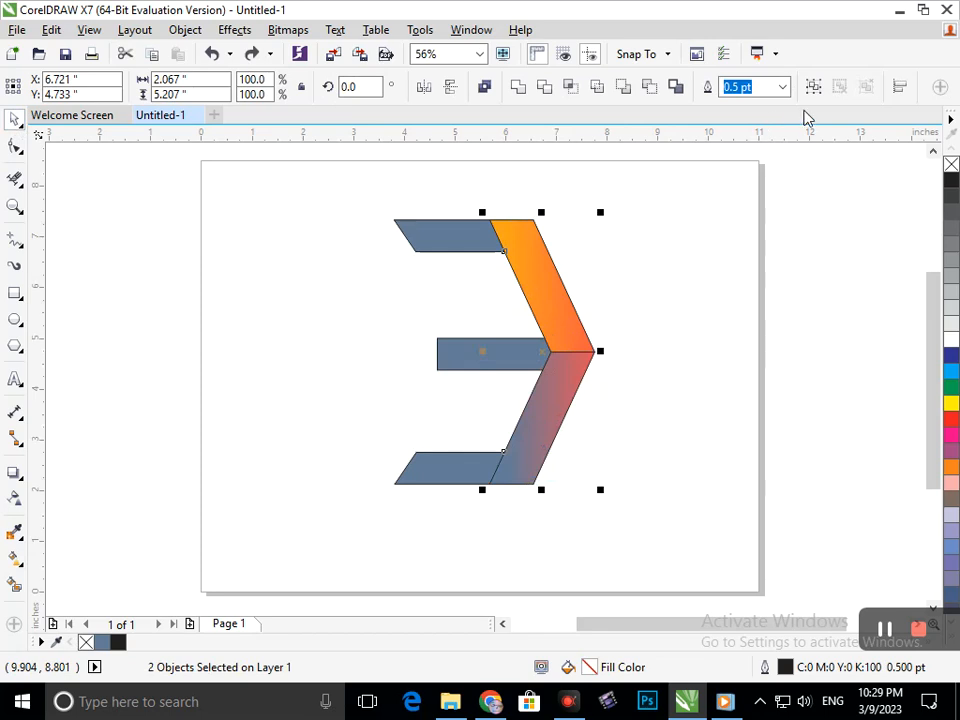
key(ctrl+g)
Step: Set the gradient start colour of the grouped chevron arms to yellow-orange with the Interactive Fill tool, and deselect the group
click(26, 568)
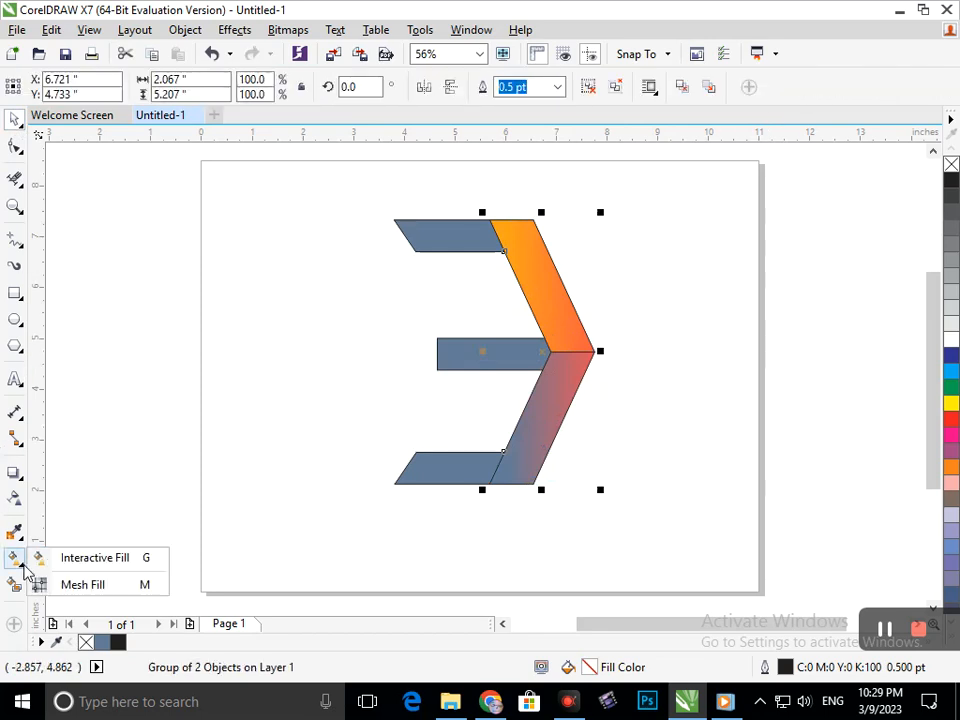
click(60, 557)
click(506, 334)
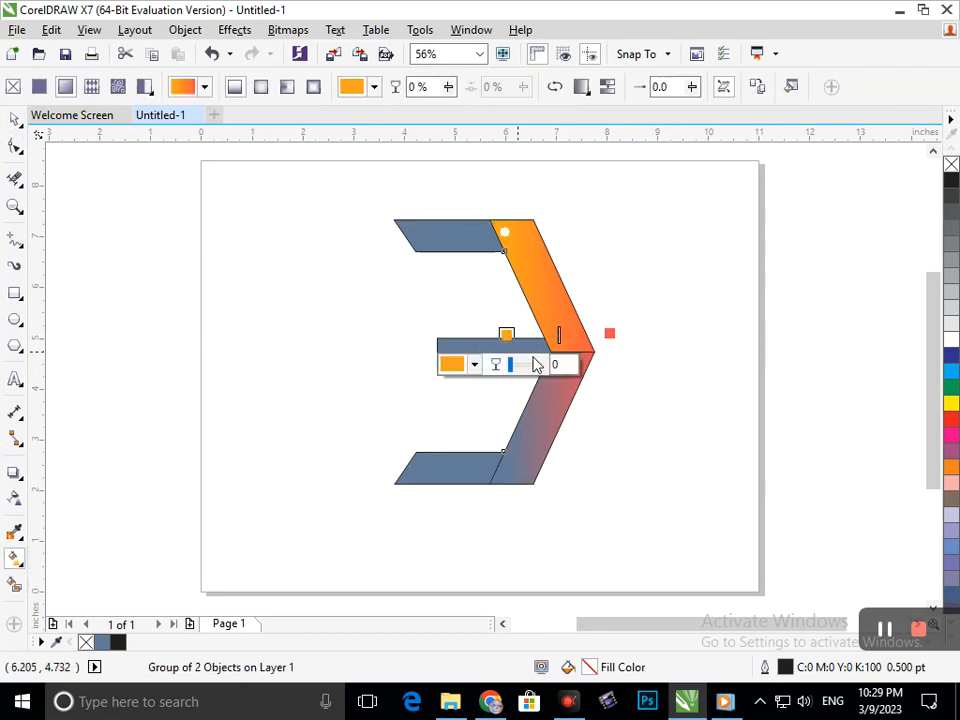
click(462, 364)
click(366, 525)
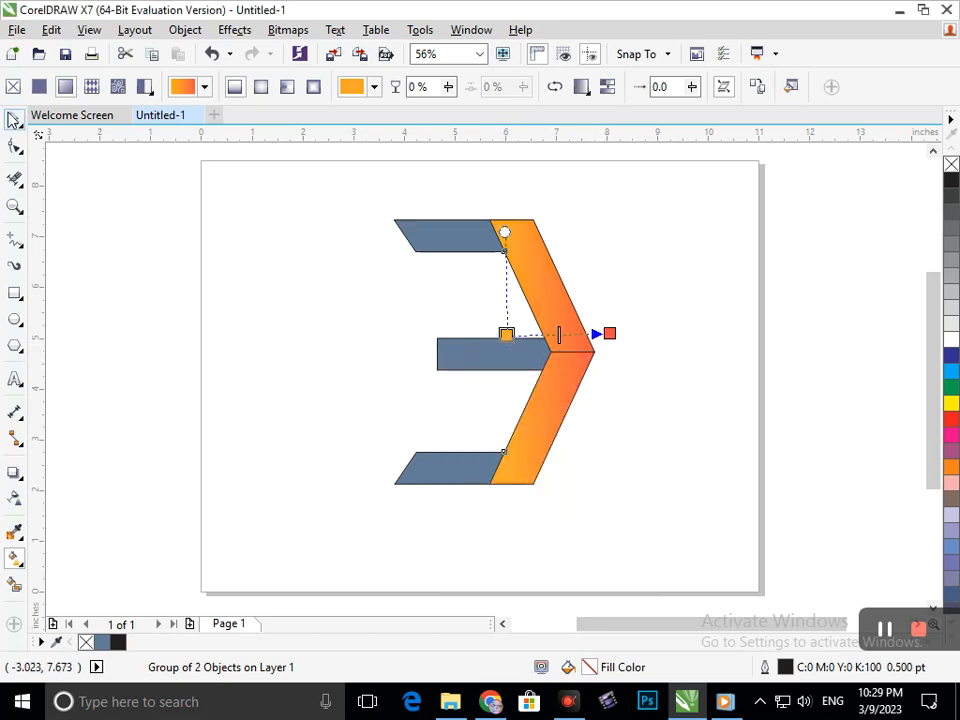
click(14, 119)
click(252, 297)
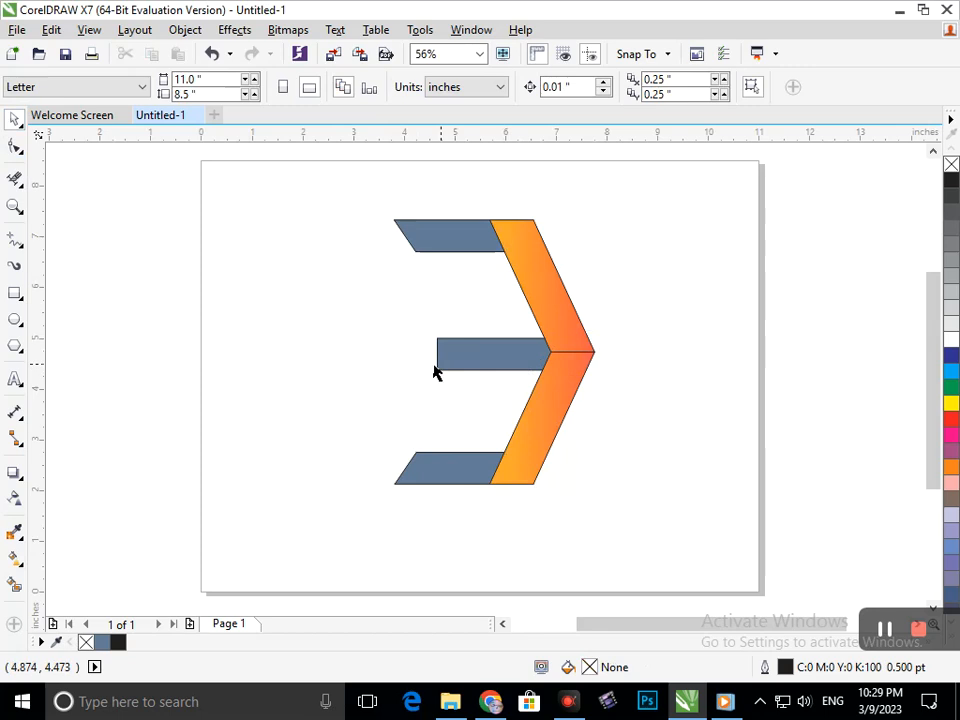
Step: Copy only the fill property from the chevron arms to the top bar
mouse_move(508, 327)
mouse_down()
mouse_move(686, 304)
mouse_move(510, 327)
mouse_up()
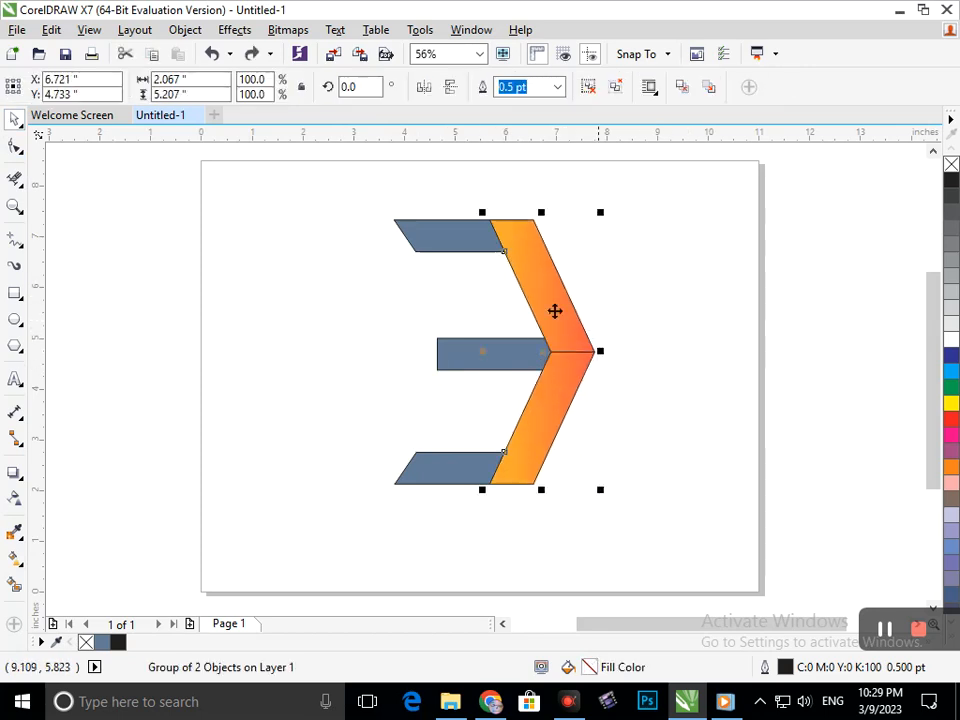
click(456, 244)
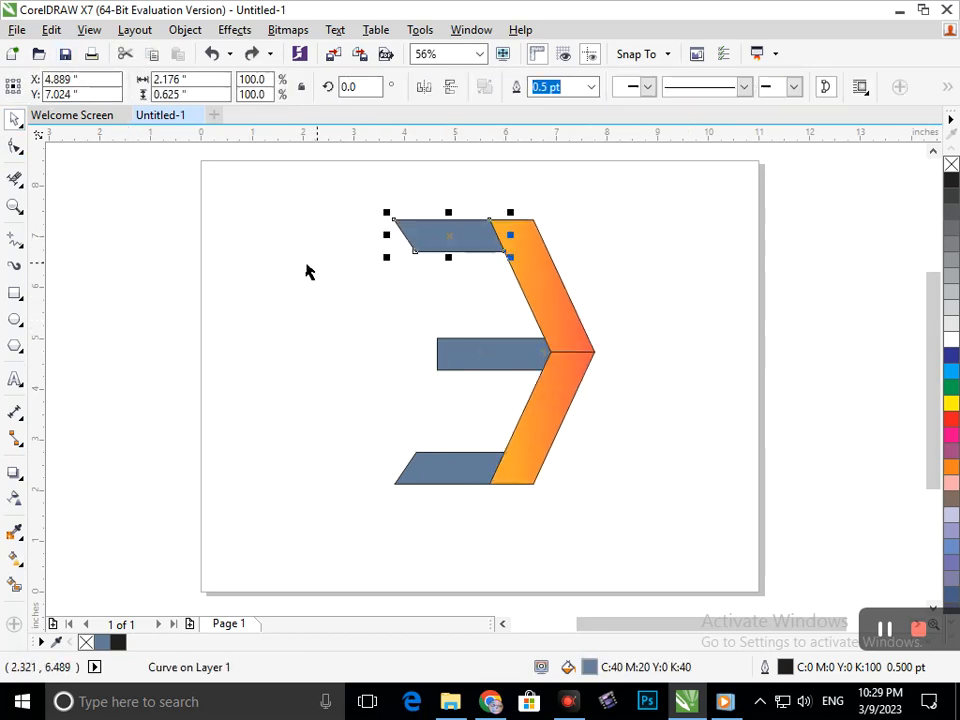
click(51, 29)
click(137, 292)
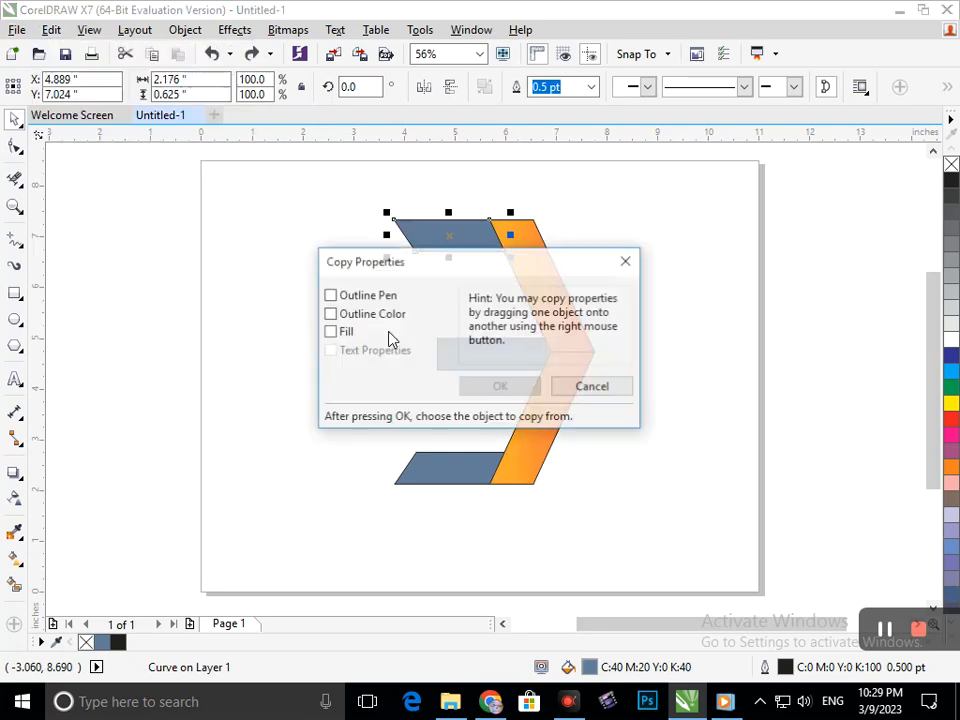
click(343, 332)
click(499, 387)
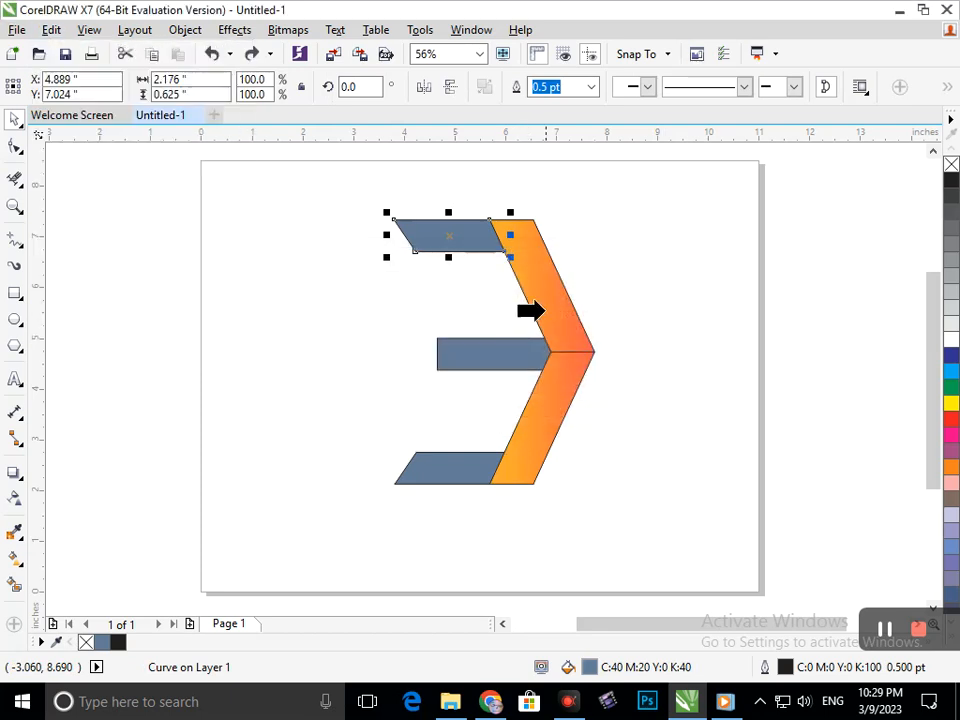
click(549, 321)
click(565, 441)
Step: Copy the fill property from the top bar to the middle bar
click(438, 368)
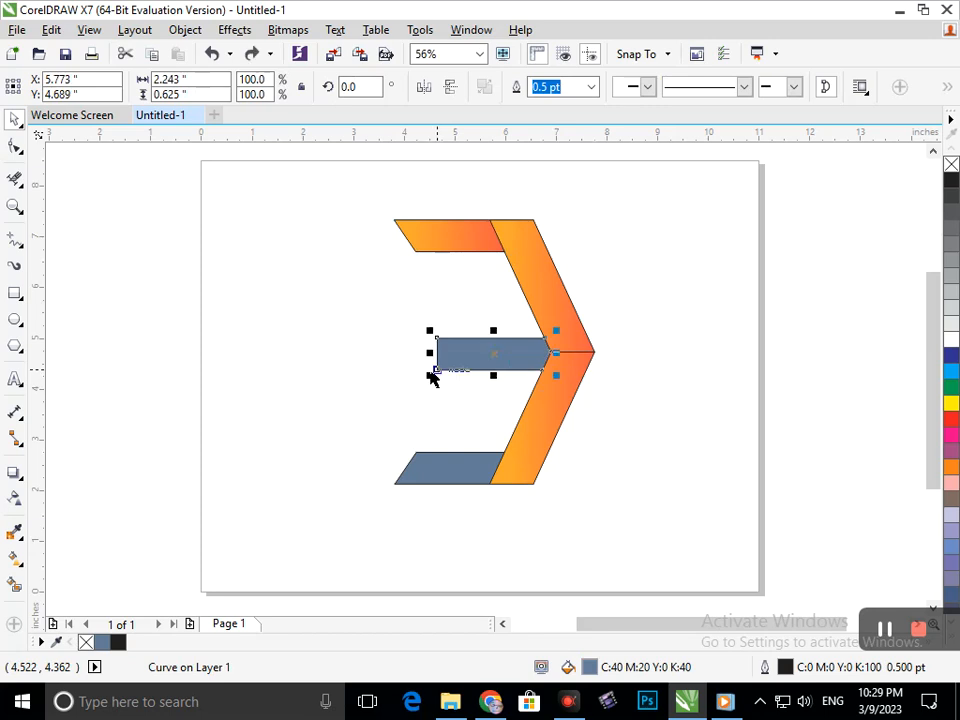
click(50, 30)
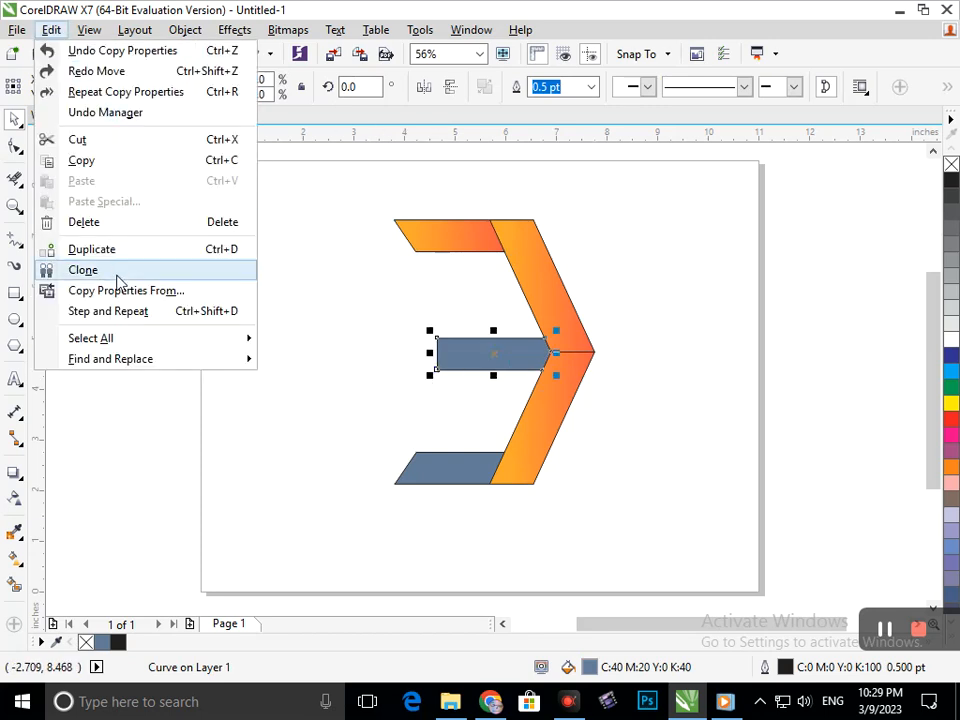
click(120, 287)
click(475, 384)
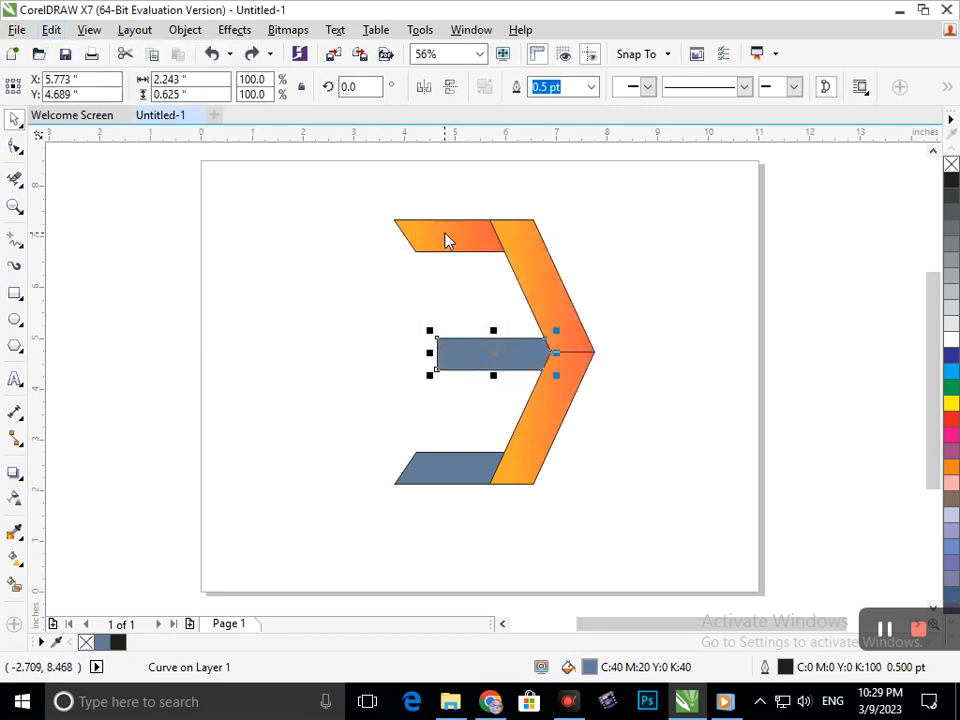
click(440, 232)
click(433, 414)
Step: Copy the fill property from the middle bar to the bottom bar
click(397, 473)
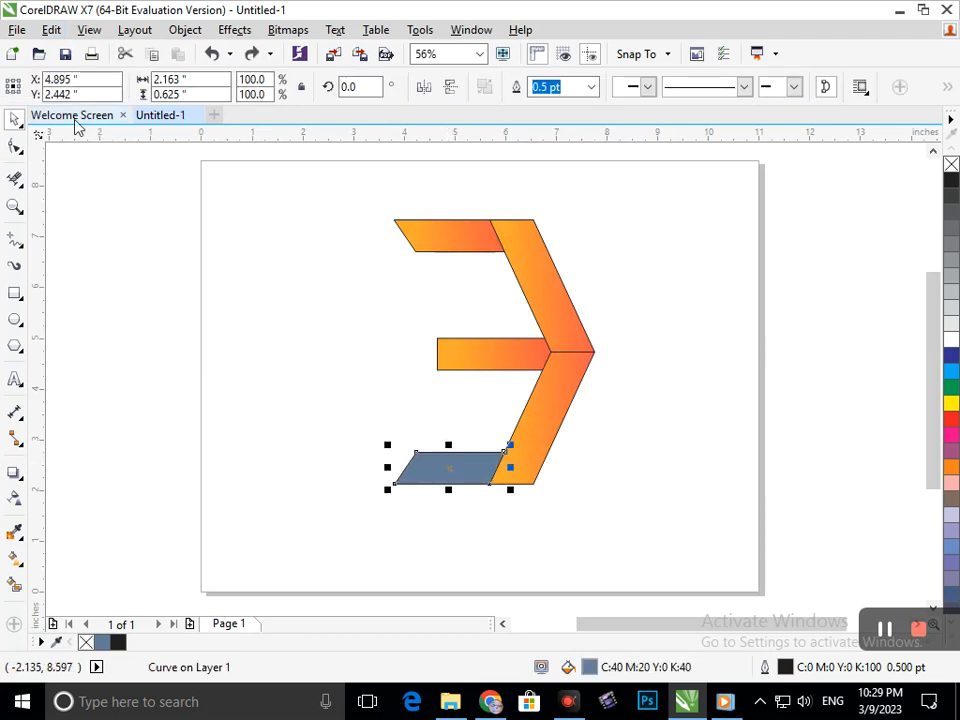
click(52, 30)
click(120, 290)
click(484, 387)
click(476, 367)
click(462, 388)
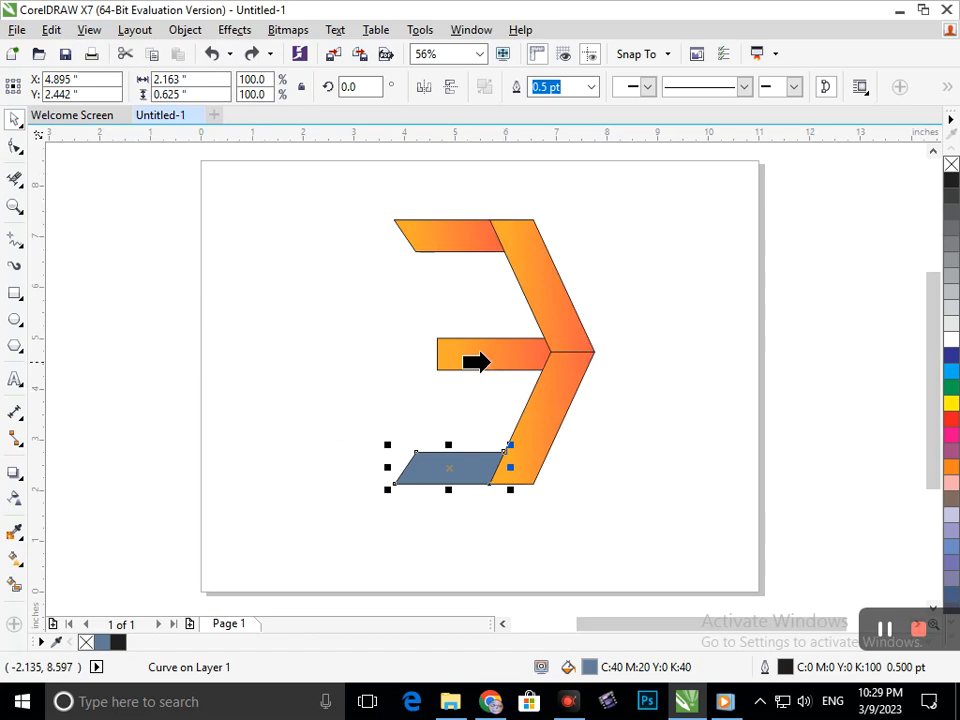
click(476, 360)
click(411, 437)
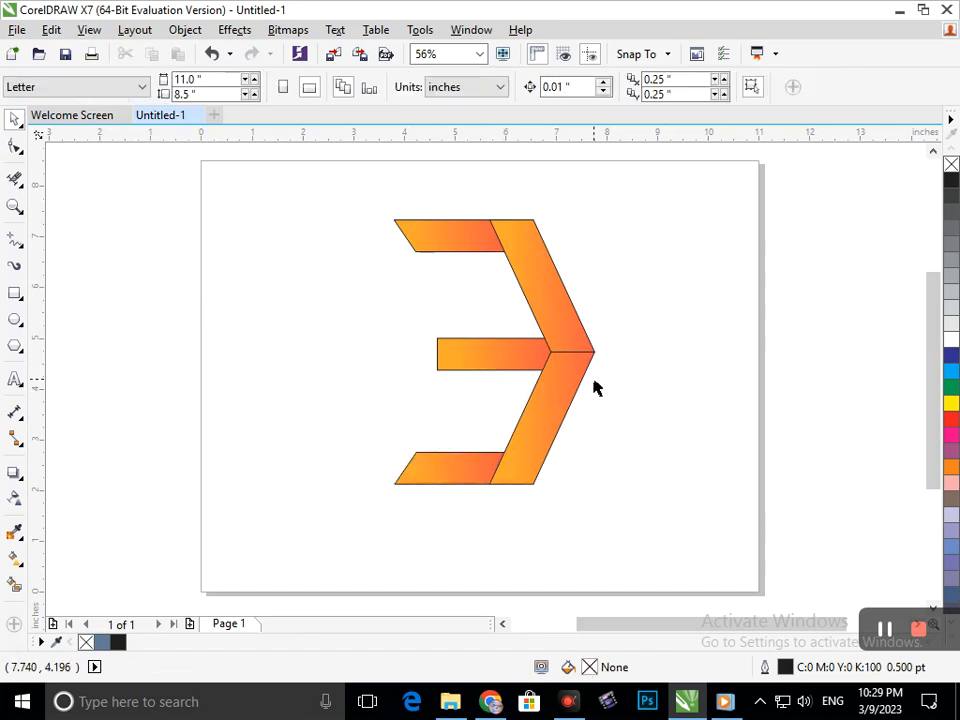
Step: Stretch all three bars together to the left, to an overall width of about 3.6 inches
click(417, 248)
shift+click(435, 474)
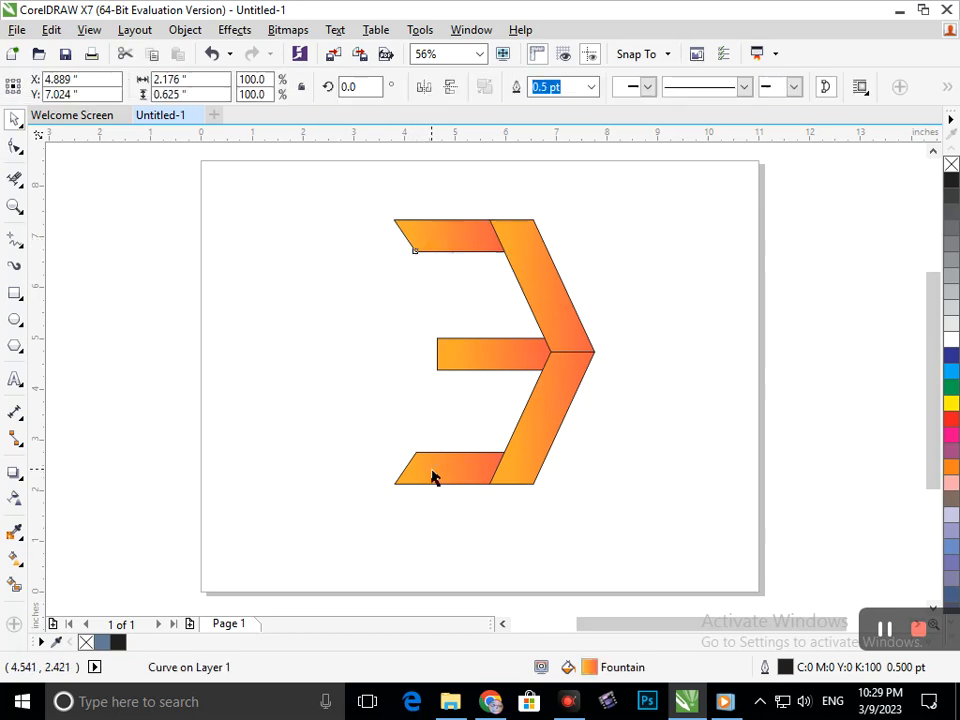
shift+click(456, 363)
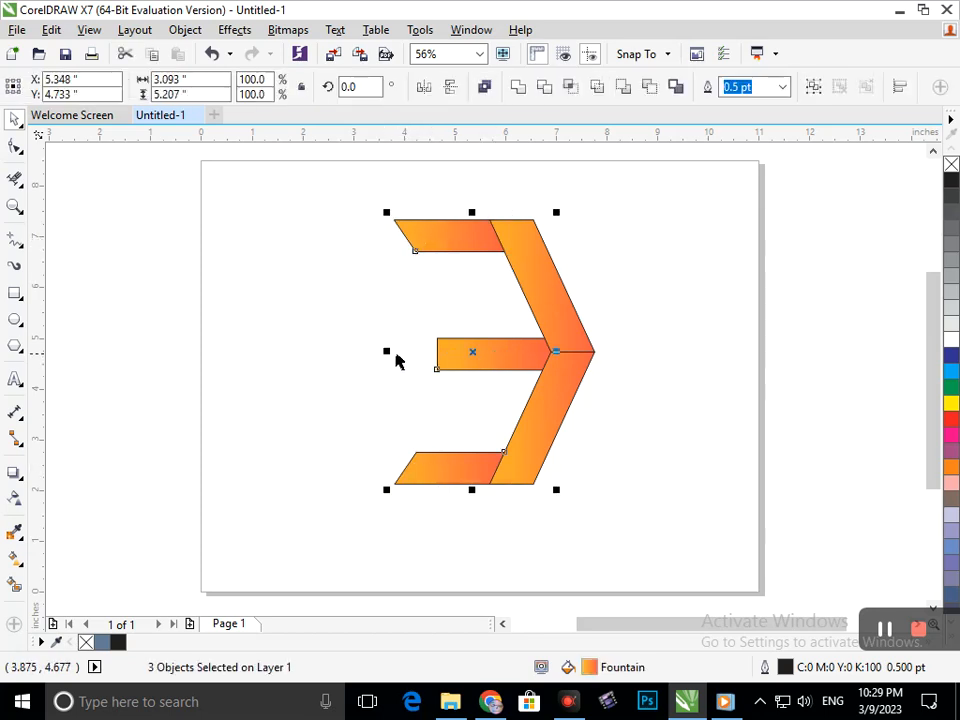
drag(387, 352, 360, 354)
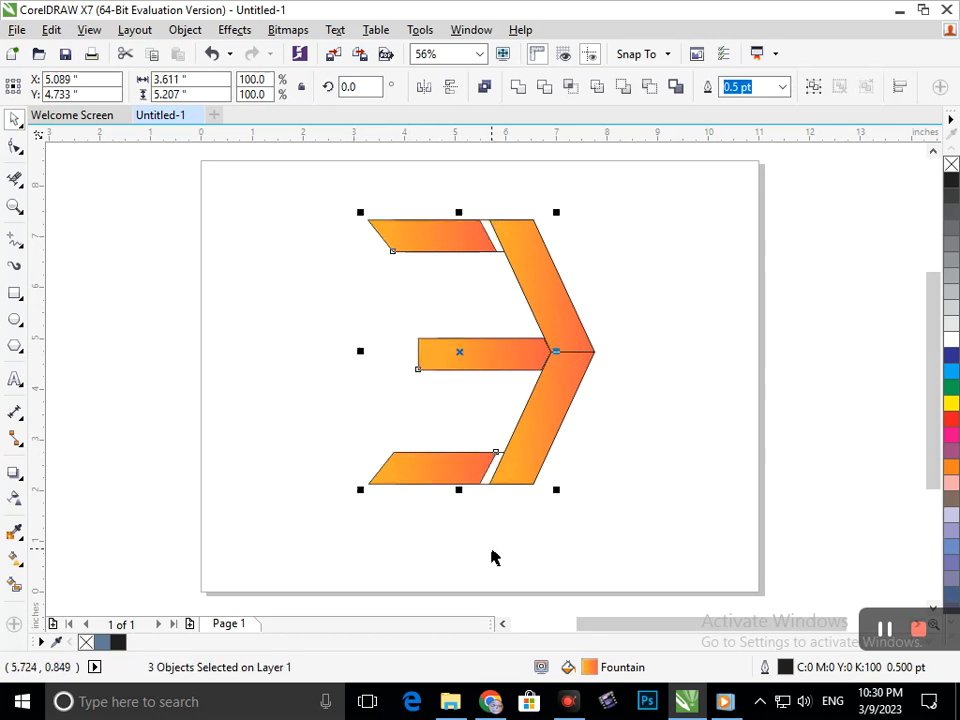
Step: Move the bottom bar's two right-end nodes back onto the lower chevron arm's edge to close the gap
click(491, 506)
click(14, 147)
click(479, 360)
drag(487, 334, 511, 335)
drag(440, 437, 465, 435)
key(ctrl+z)
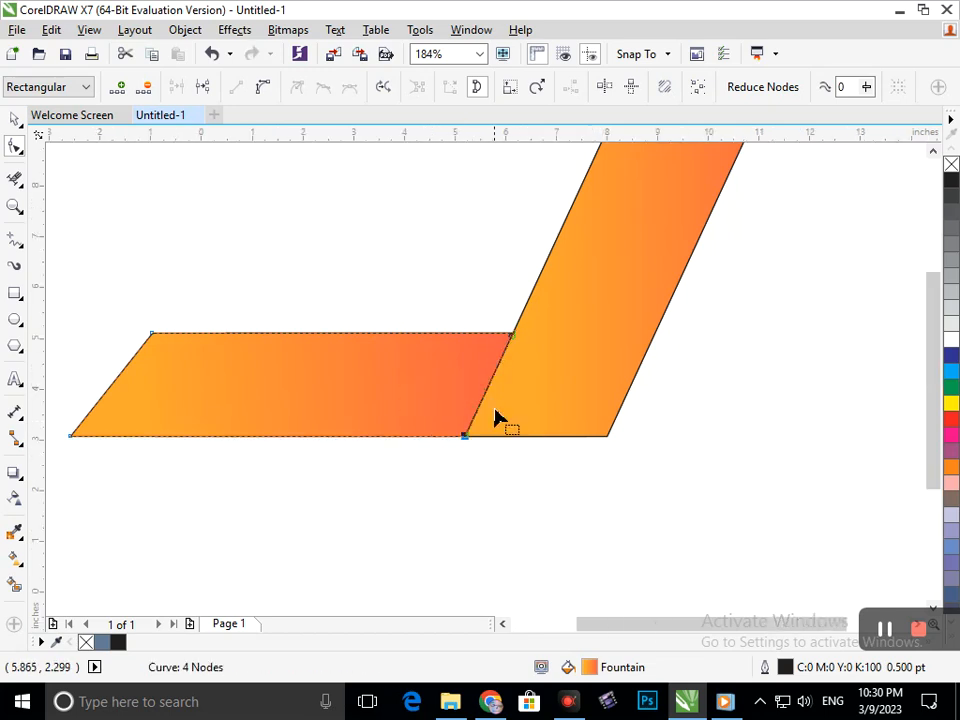
Step: Move the top bar's two right-end nodes onto the upper chevron arm's edge to close the gap
key(shift+F4)
drag(448, 201, 560, 295)
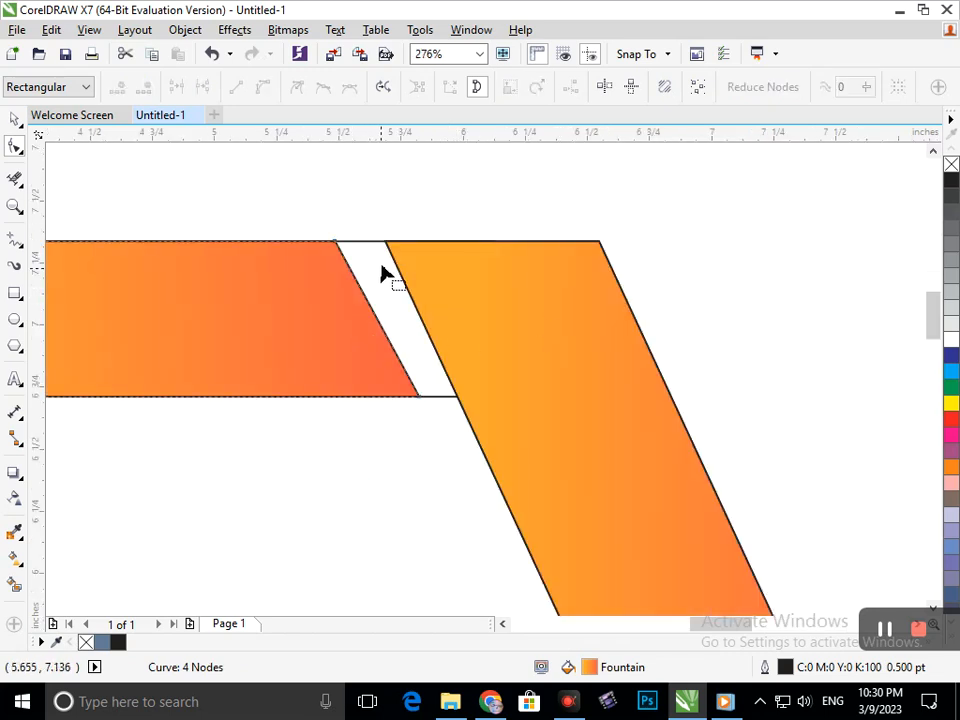
drag(334, 243, 388, 250)
drag(421, 397, 457, 397)
key(shift+F4)
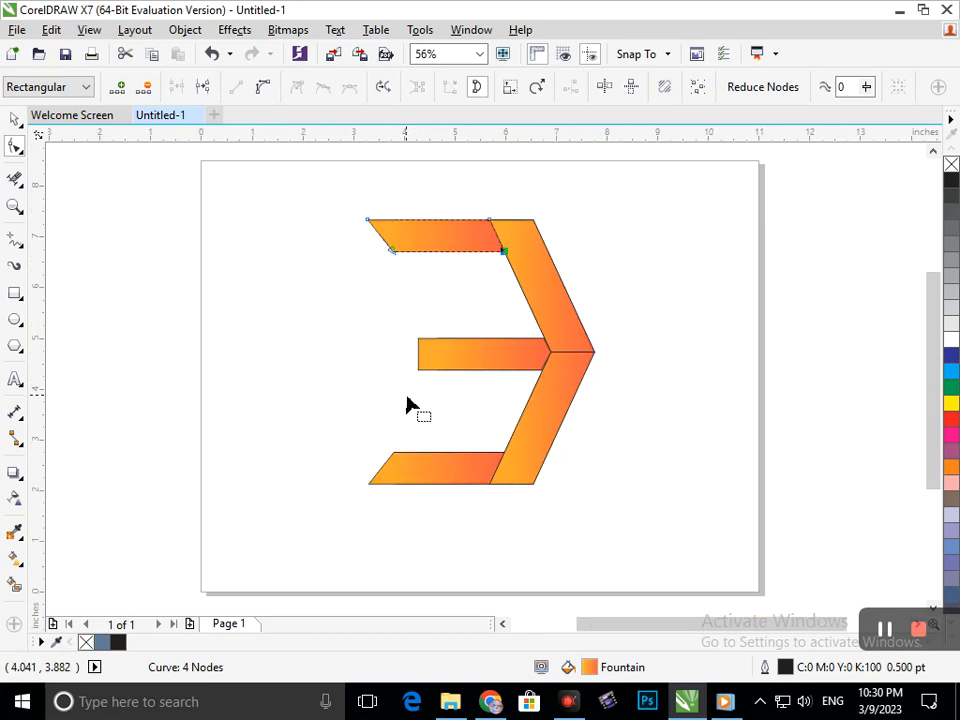
Step: Check the outer tips of the top and bottom bars against a vertical guideline at about 3.34 inches, and delete the guideline
click(15, 119)
click(104, 236)
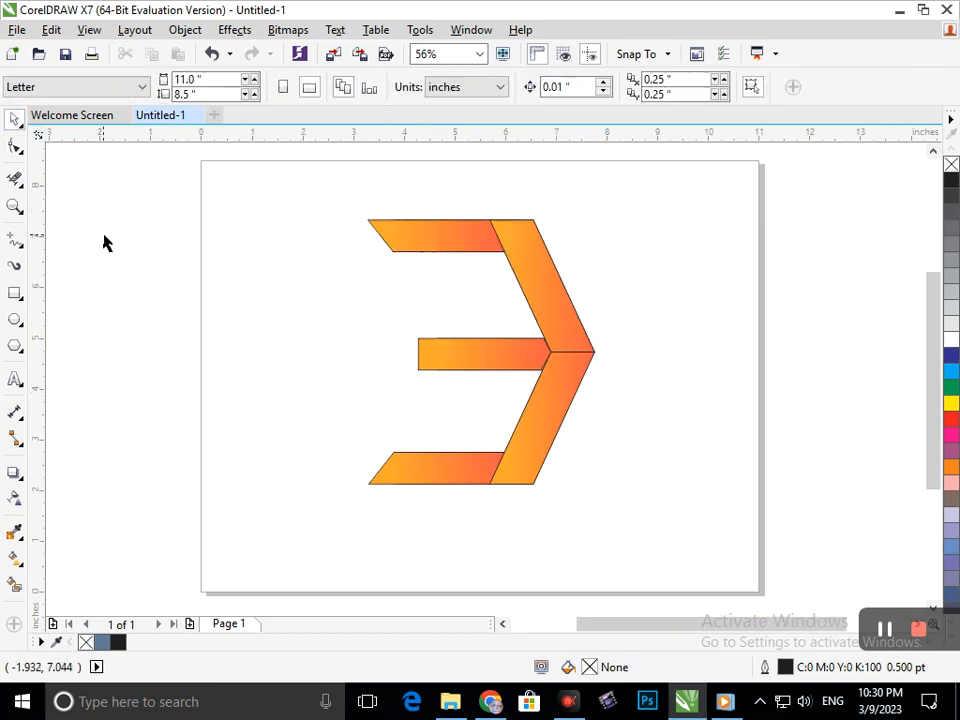
drag(32, 461, 370, 495)
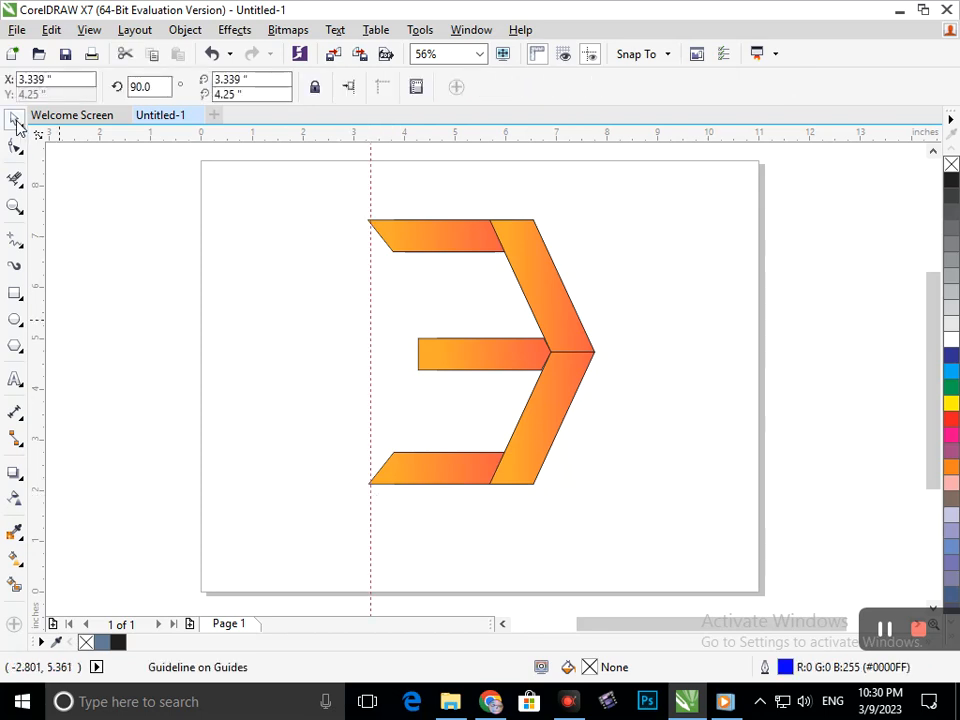
key(Delete)
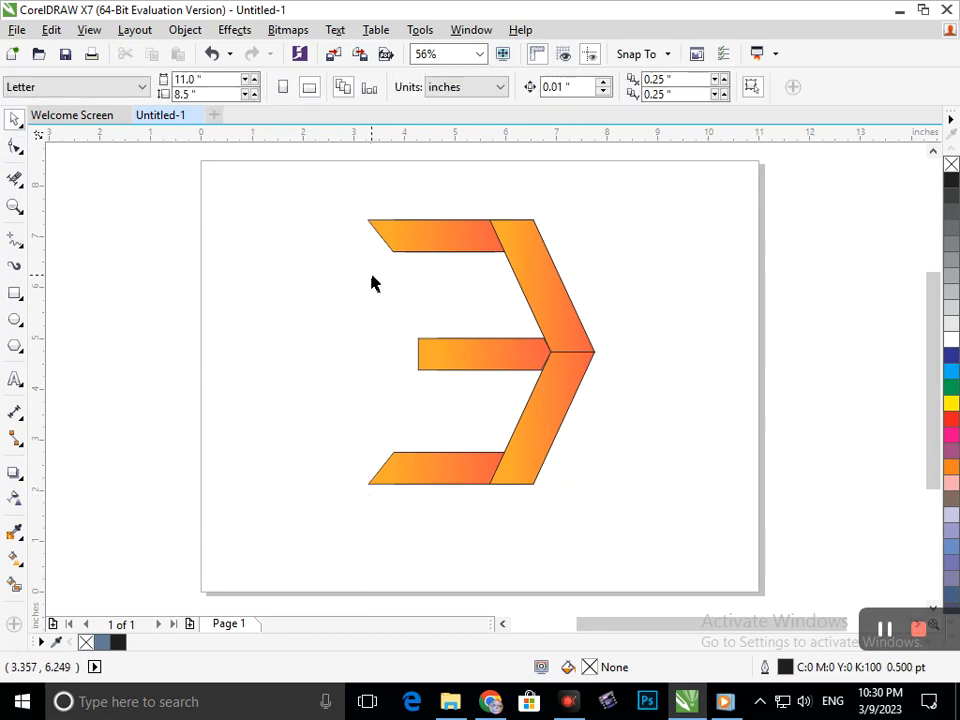
Step: Draw a circle about 0.3 inches in diameter and move it onto the left part of the top bar
click(22, 327)
click(80, 317)
drag(349, 277, 356, 293)
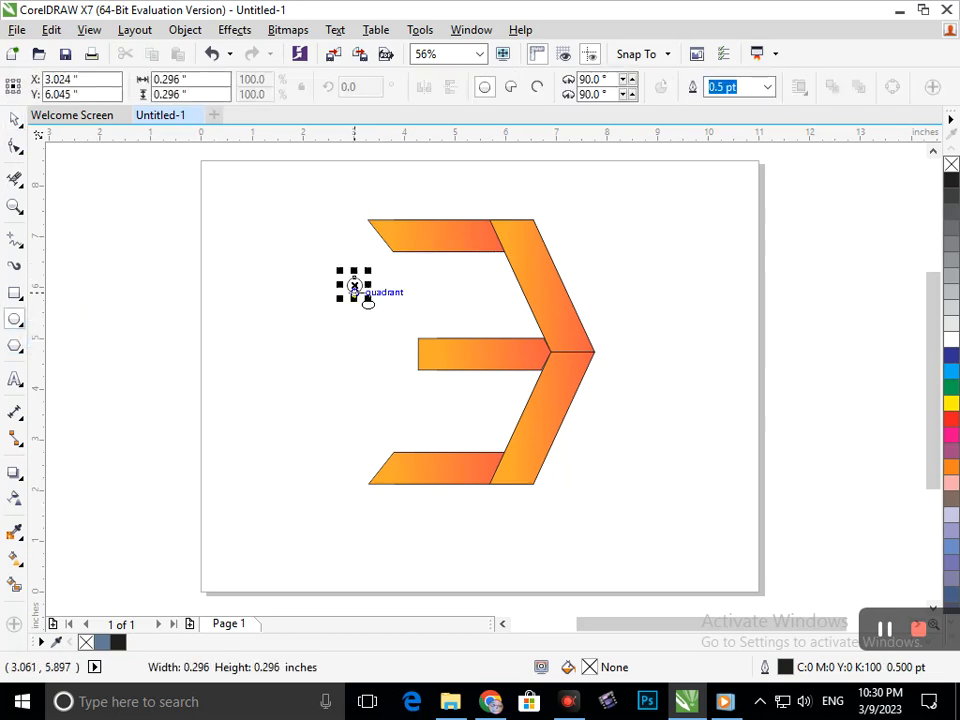
click(15, 147)
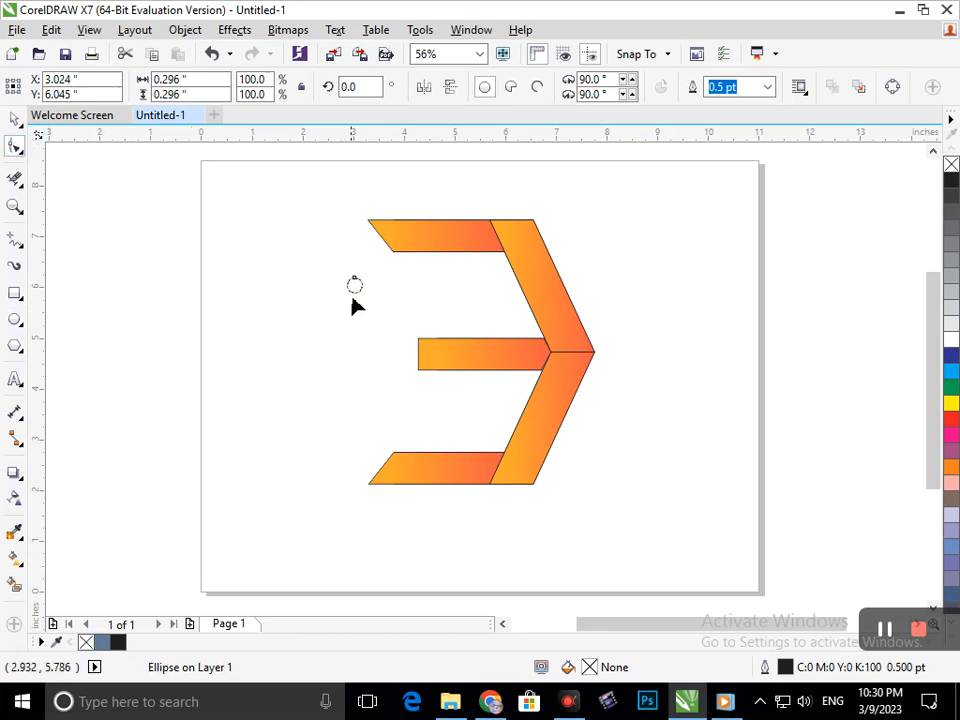
click(10, 119)
click(181, 309)
drag(354, 286, 425, 238)
Step: Shrink the circle to about 0.21 inches in diameter and make its fill and outline white
scroll(431, 243, up, 3)
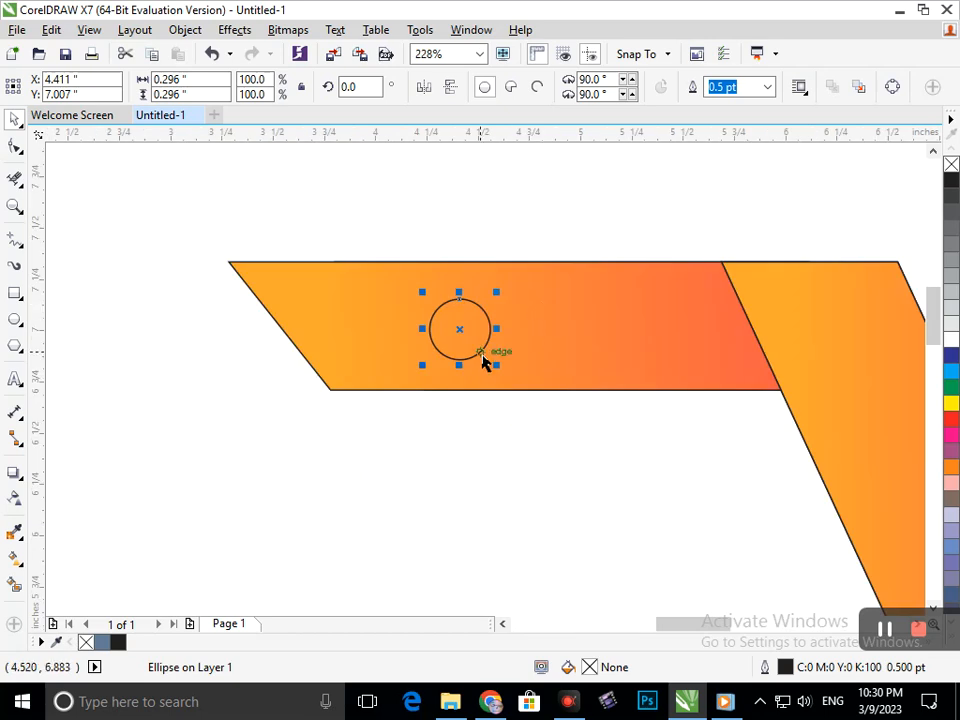
drag(418, 369, 431, 366)
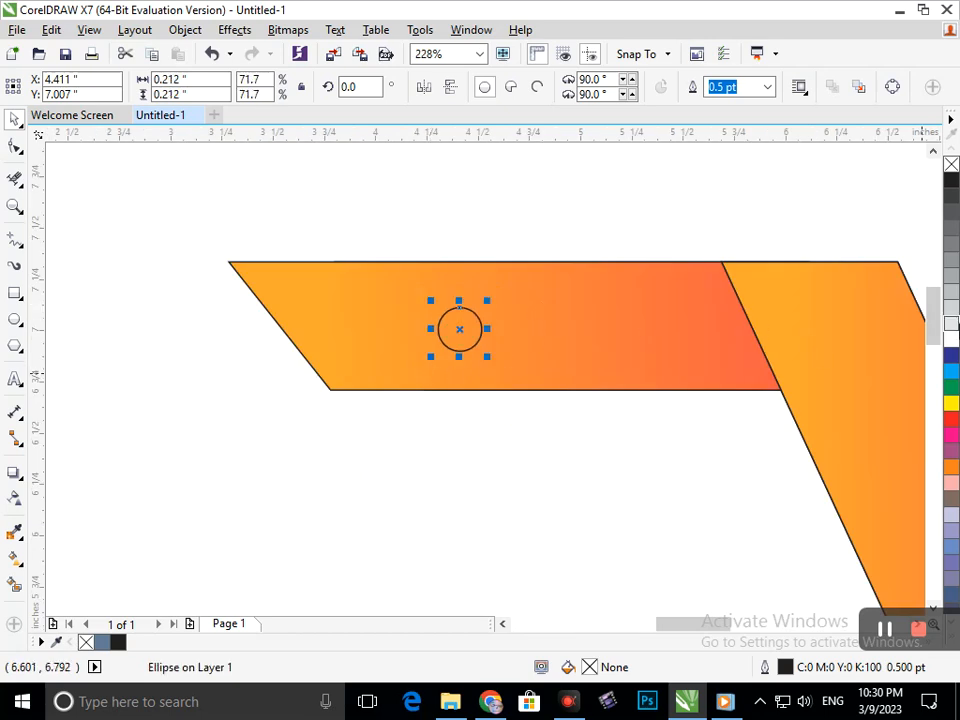
click(951, 342)
click(555, 514)
Step: Place smaller white copies of the circle near the top bar's slanted end and delete the original circle
drag(461, 343, 316, 347)
key(Escape)
key(Escape)
click(455, 330)
key(Delete)
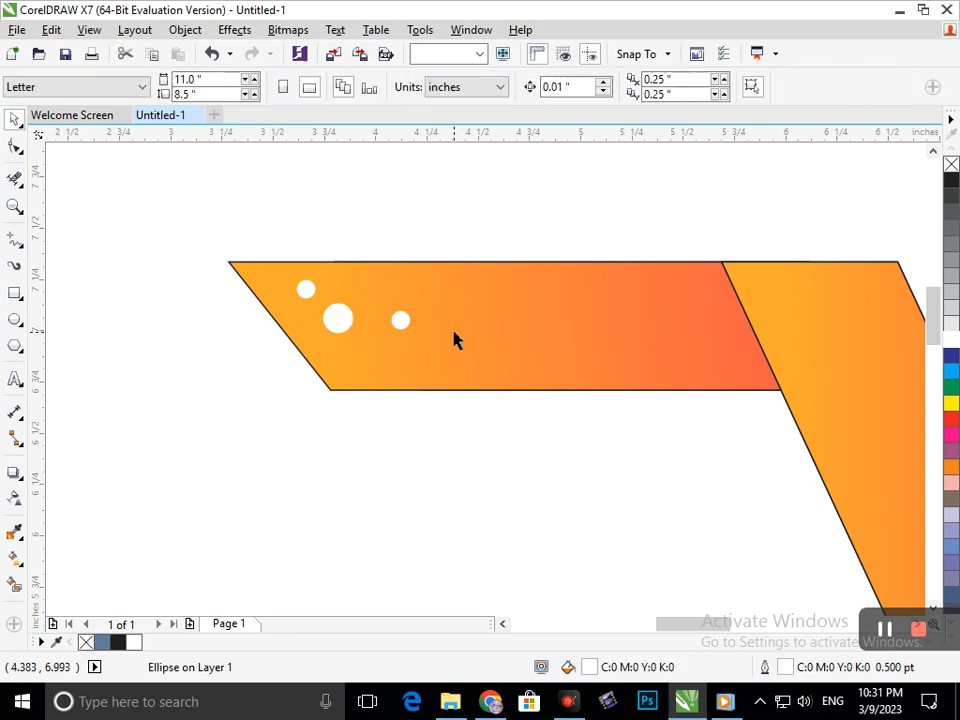
Step: Scatter more large and small copies of the white dots over the outer part of the top bar
drag(307, 292, 470, 306)
drag(400, 326, 486, 362)
drag(401, 325, 449, 338)
drag(449, 337, 484, 336)
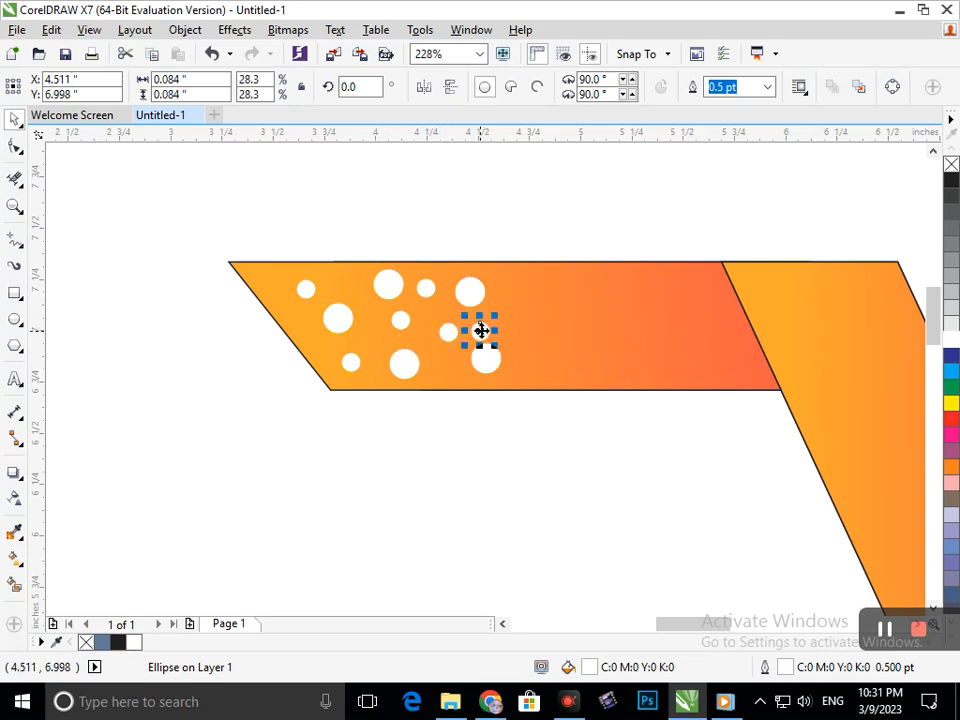
click(549, 516)
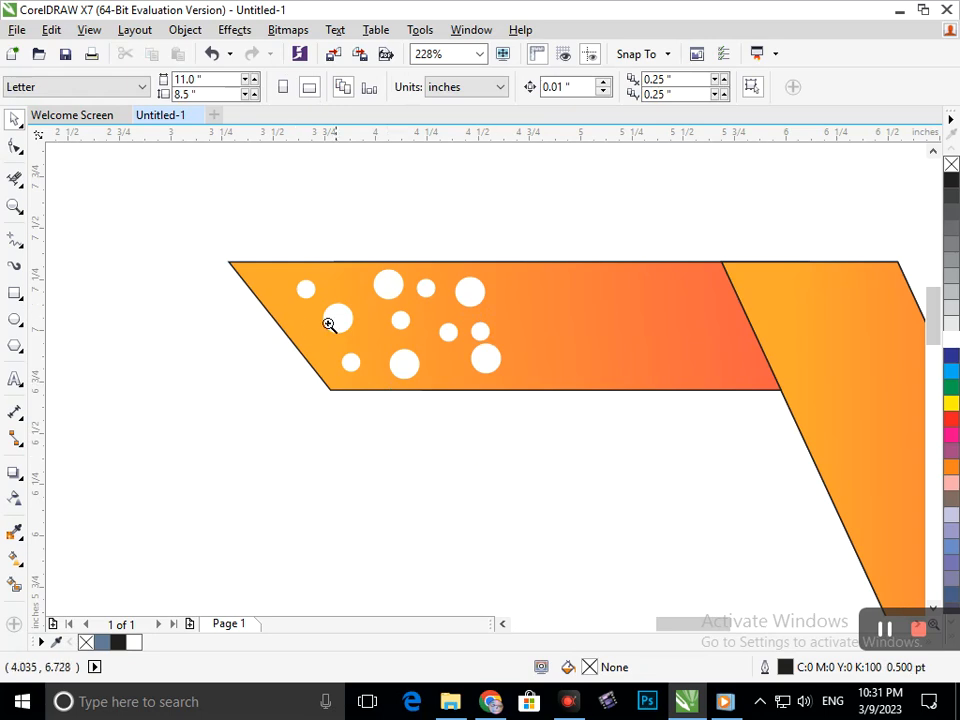
Step: Shrink the large white dot near the top bar's lower edge to about 0.107 inches in diameter
key(shift+F4)
drag(301, 180, 541, 305)
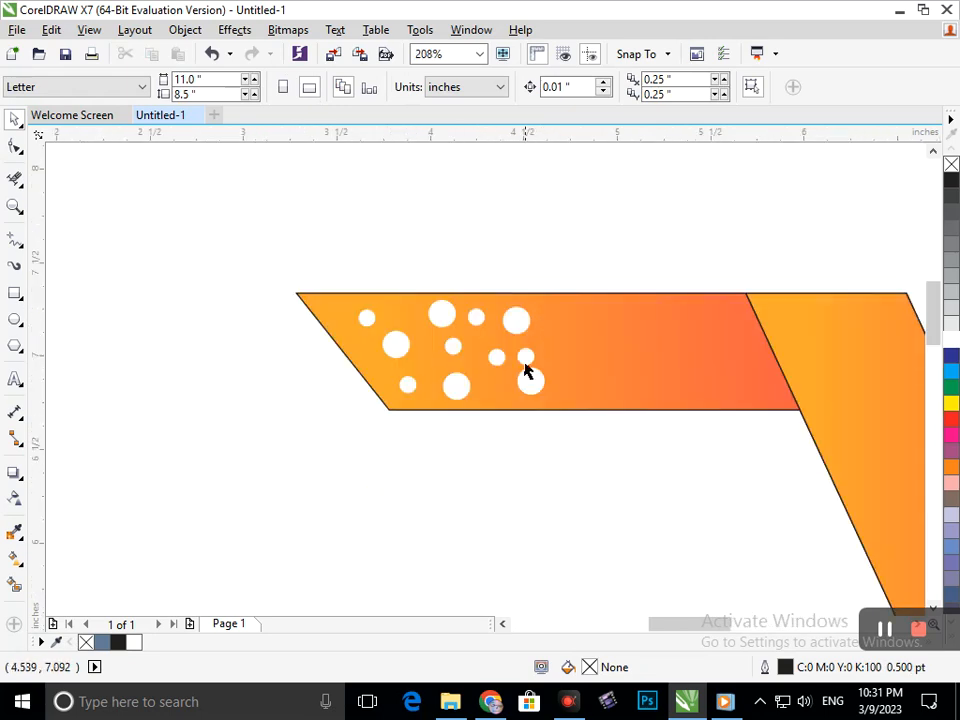
click(458, 398)
drag(435, 405, 435, 411)
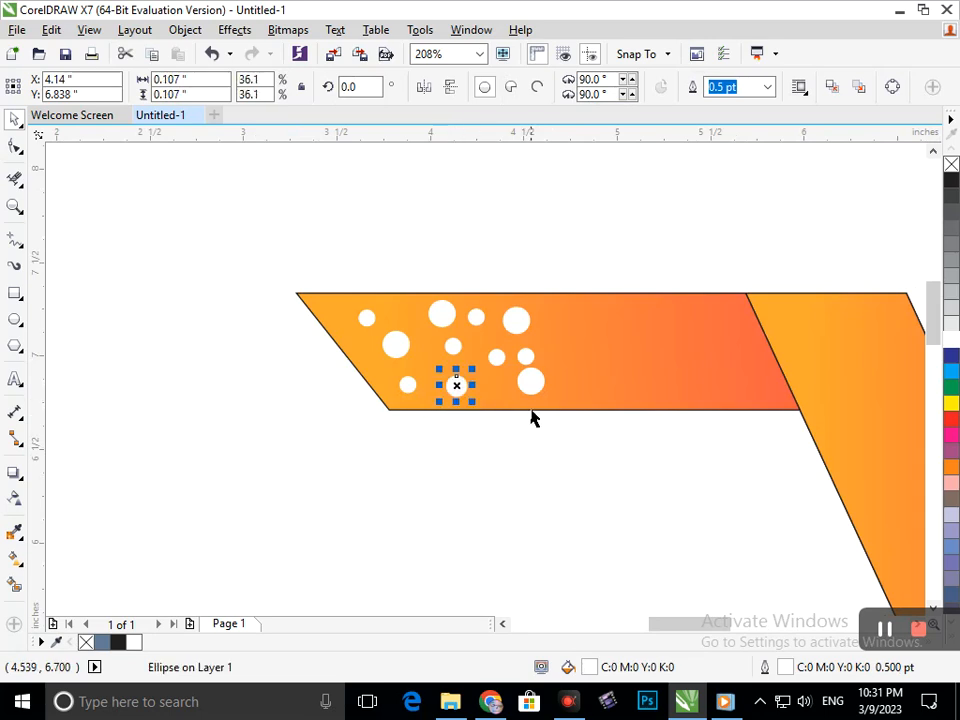
Step: Replace the three other large white dots farther along the top bar with copies of the 0.107-inch dot
click(535, 386)
key(Delete)
click(523, 325)
key(Delete)
click(444, 318)
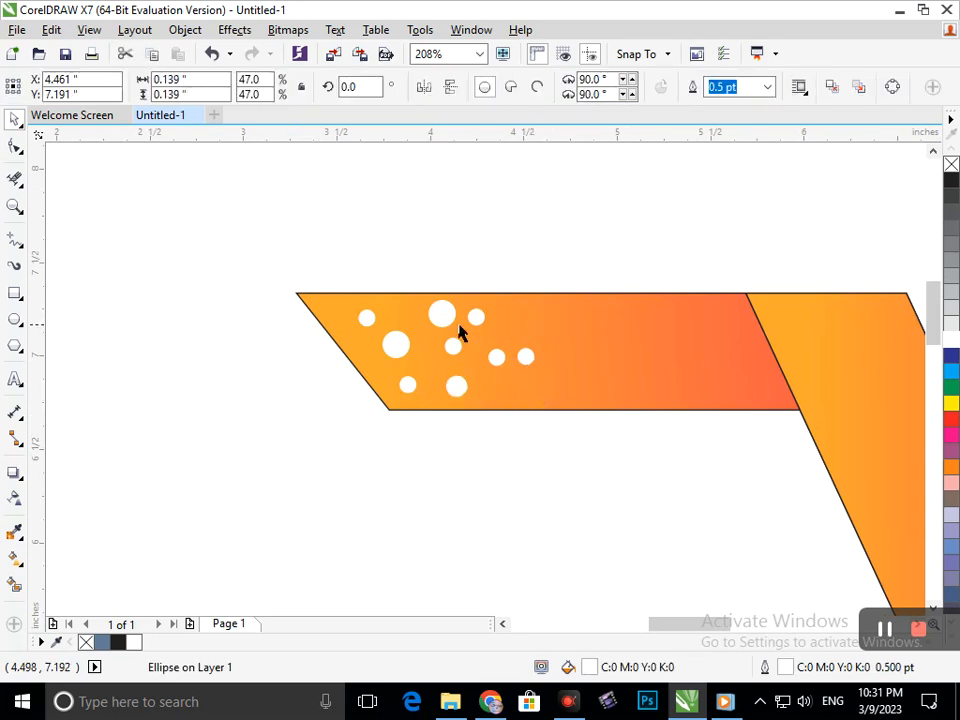
key(Delete)
drag(454, 396, 512, 390)
click(568, 467)
click(573, 460)
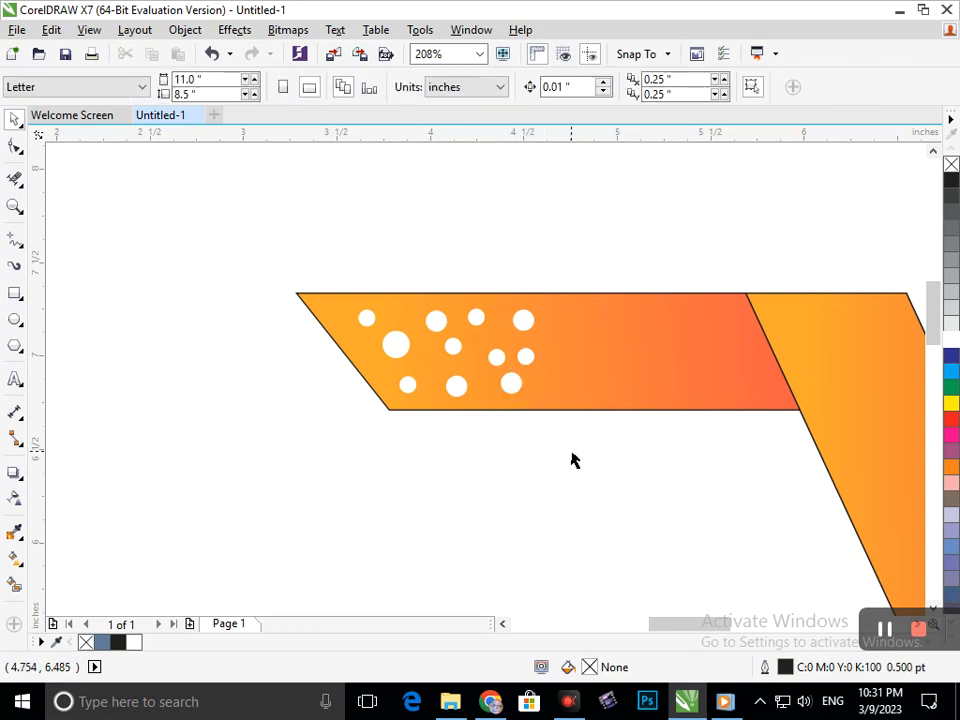
Step: Place a mirrored copy of the white dots beyond the top bar's slanted end and copy the bar's gradient fill onto it
drag(600, 464, 350, 280)
drag(541, 354, 213, 373)
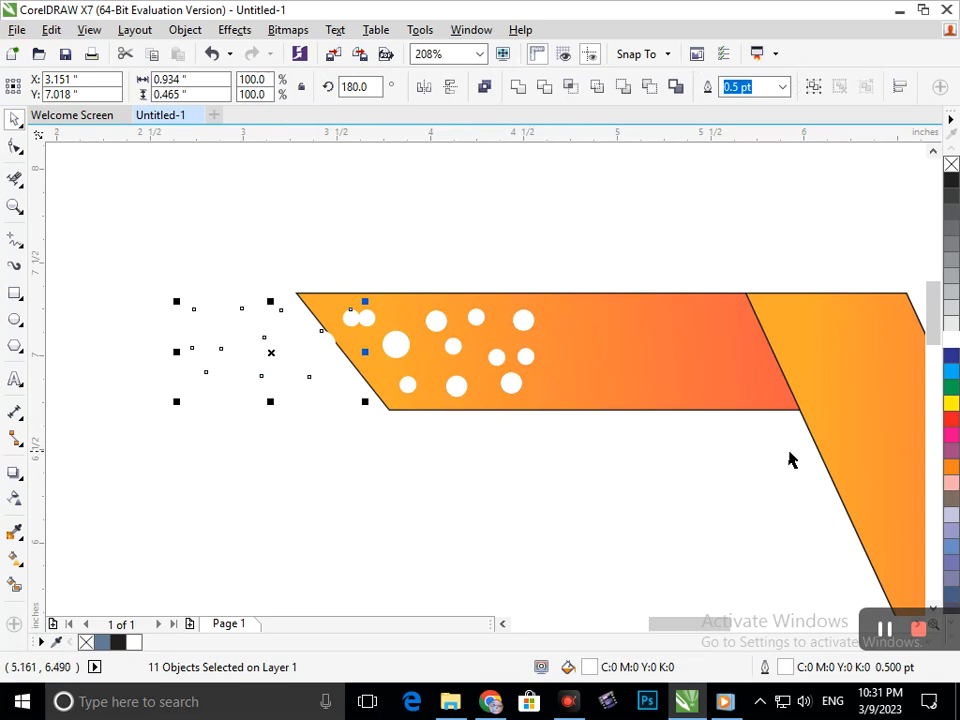
click(50, 29)
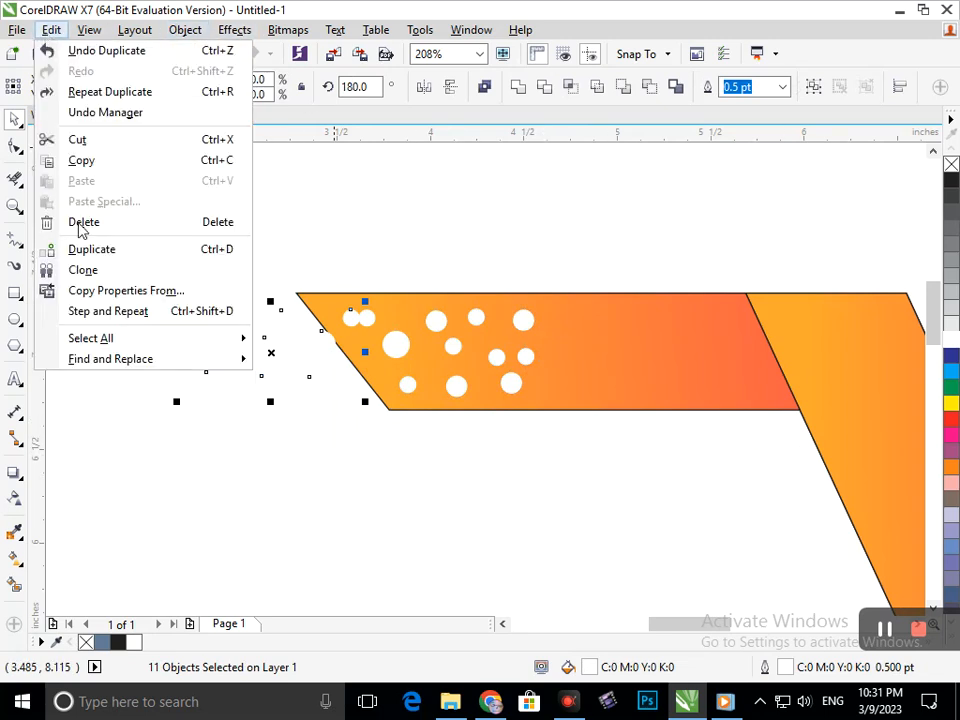
click(126, 289)
click(465, 387)
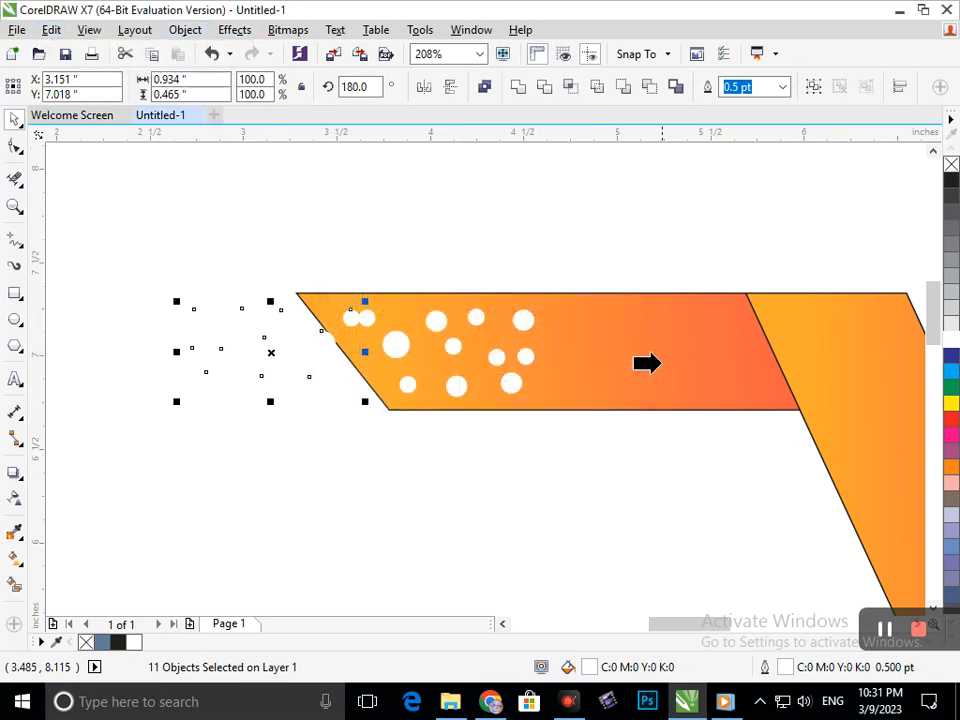
click(643, 364)
click(565, 470)
key(shift+F4)
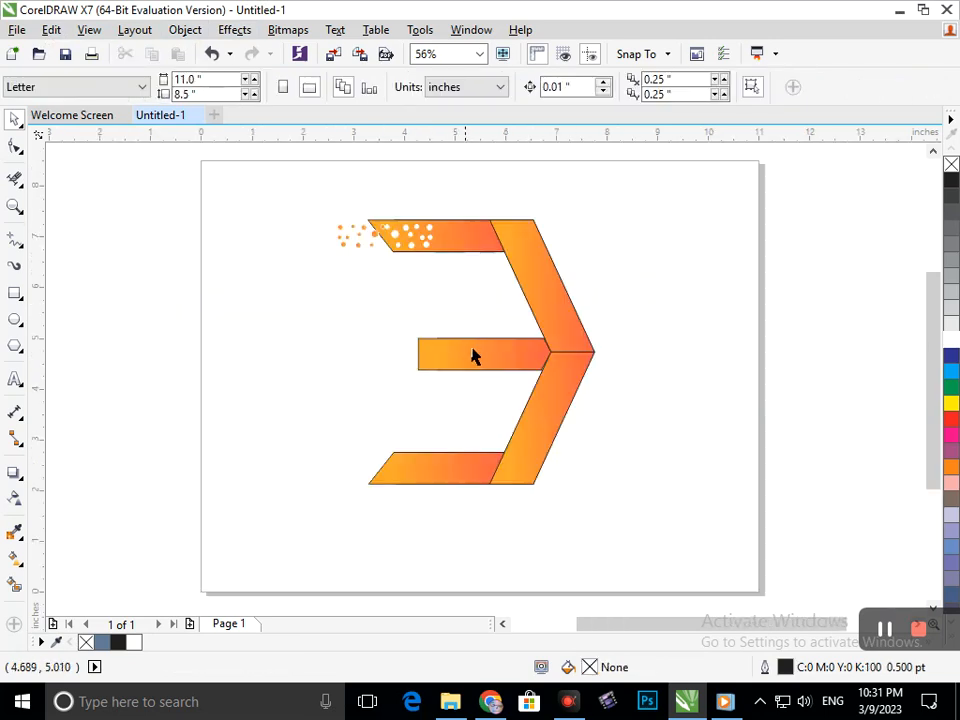
Step: Move the orange dot overlapping the top bar's slanted edge down outside the bar, and nudge all the orange dots slightly left and down
scroll(337, 238, up, 3)
drag(447, 368, 444, 425)
click(438, 482)
drag(260, 350, 459, 479)
key(Left)
key(Left)
key(Left)
key(Left)
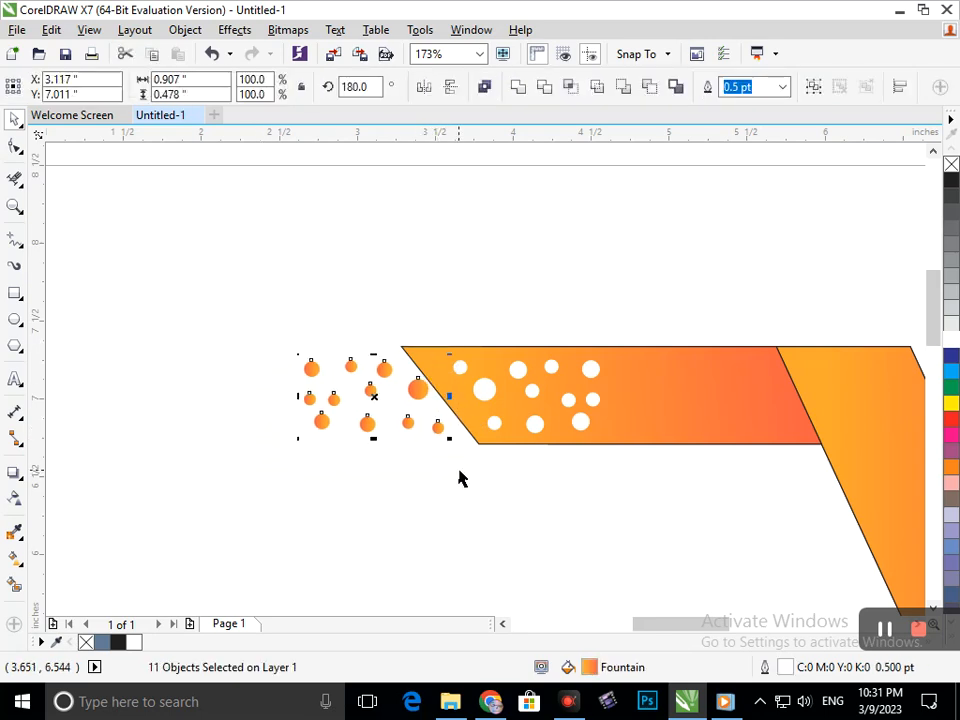
key(Down)
key(Down)
key(Right)
click(469, 461)
key(F2)
key(shift+F4)
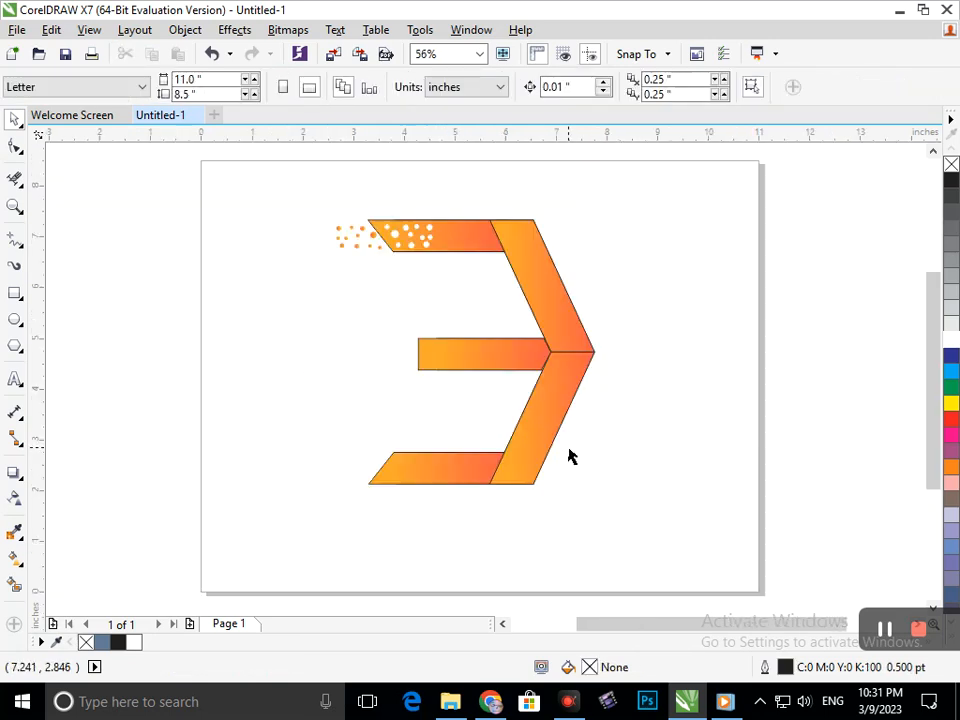
Step: Nudge the orange dots together with the outermost white dot slightly right toward the top bar
key(F2)
drag(306, 204, 594, 321)
drag(71, 221, 260, 368)
key(Right)
key(Right)
key(Right)
key(Right)
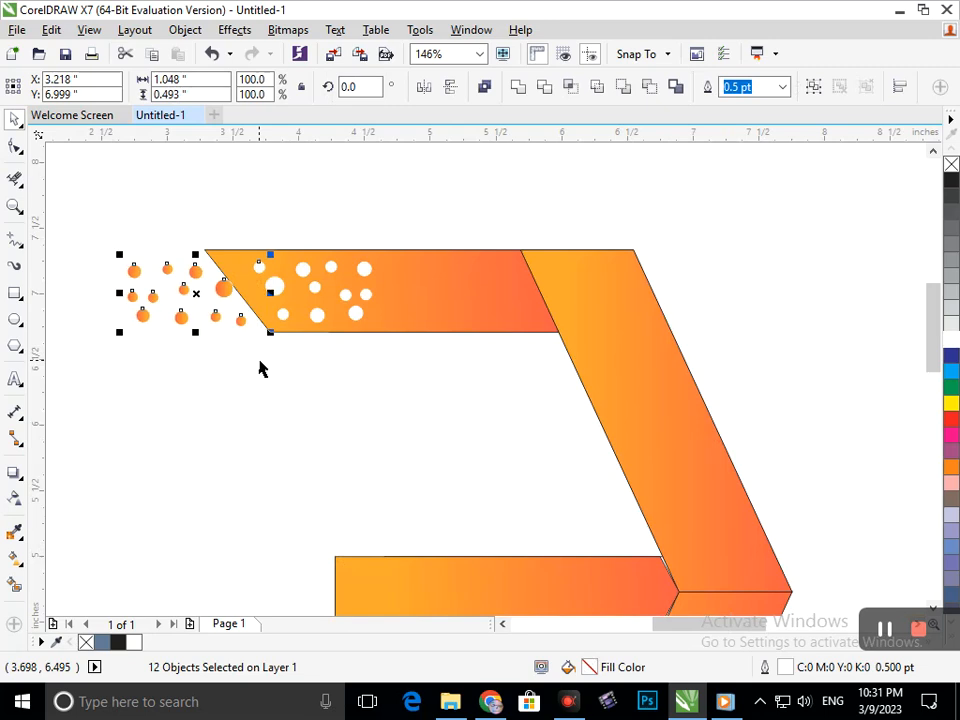
key(shift+F4)
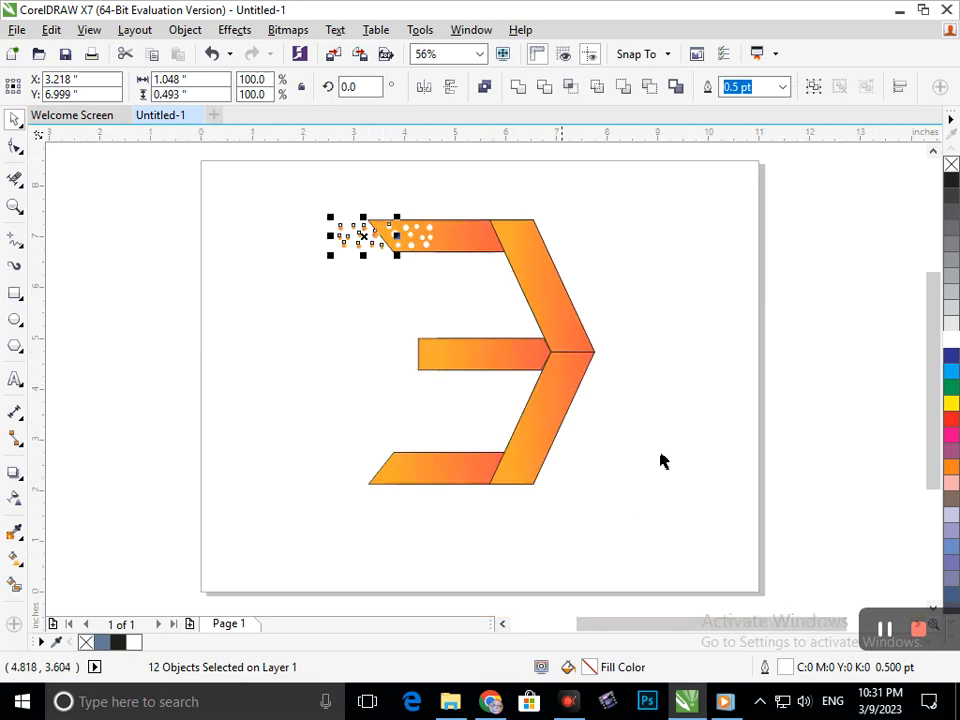
click(596, 381)
Step: Copy the top bar's orange and white dots onto the outer ends of the middle and bottom bars
drag(276, 192, 460, 280)
drag(399, 244, 394, 467)
right_click(419, 356)
right_click(394, 467)
click(454, 570)
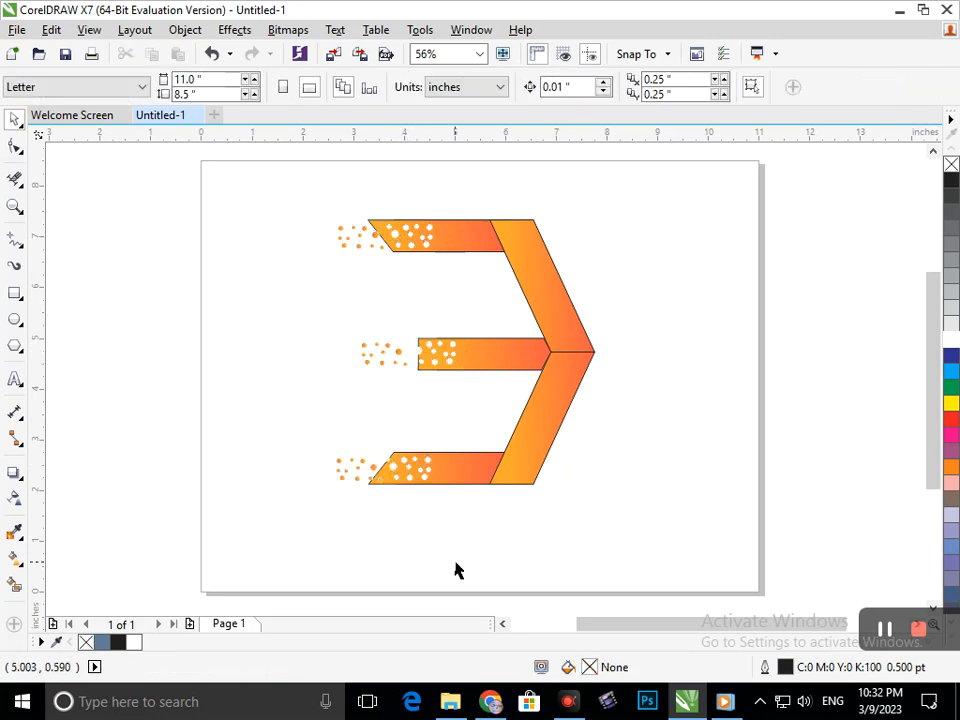
Step: Nudge the bottom bar's set of dots left and slightly down
drag(302, 418, 457, 516)
key(Left)
key(Left)
key(Left)
key(Left)
key(Left)
key(Left)
key(Left)
key(Left)
key(Left)
key(Left)
key(Left)
key(Left)
key(Left)
key(Left)
key(Left)
key(Left)
key(Left)
key(Left)
key(Left)
key(Left)
key(Left)
key(Left)
key(Down)
key(Down)
key(Down)
key(Right)
key(Right)
key(Right)
key(Right)
click(444, 503)
Step: Nudge the bottom bar's white dots right so they lie inside the slanted edge
key(F2)
drag(211, 391, 569, 557)
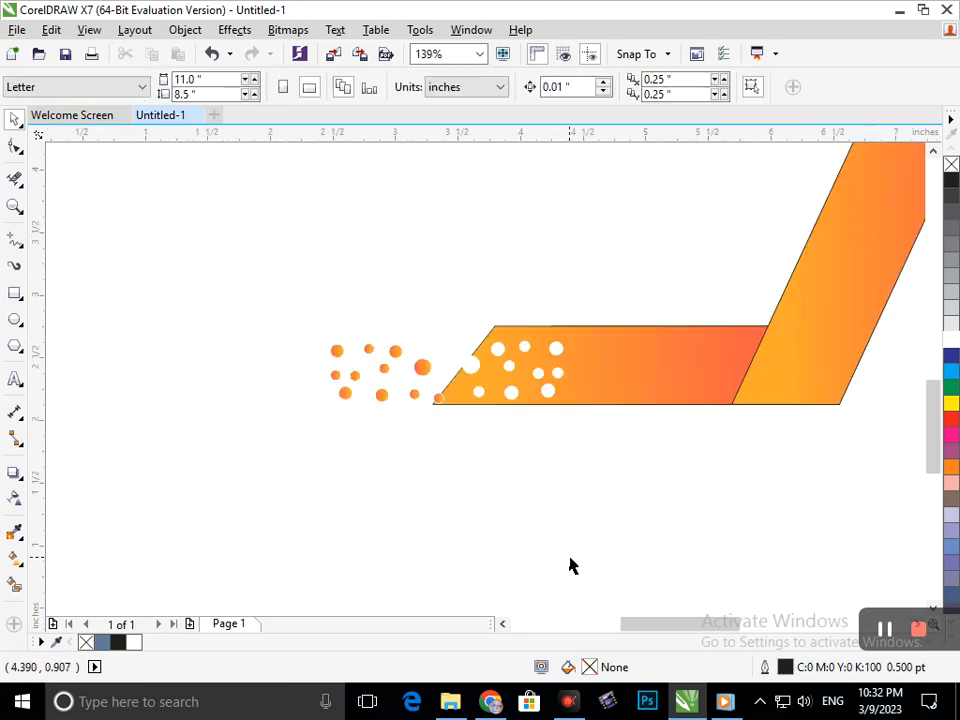
drag(643, 274, 461, 453)
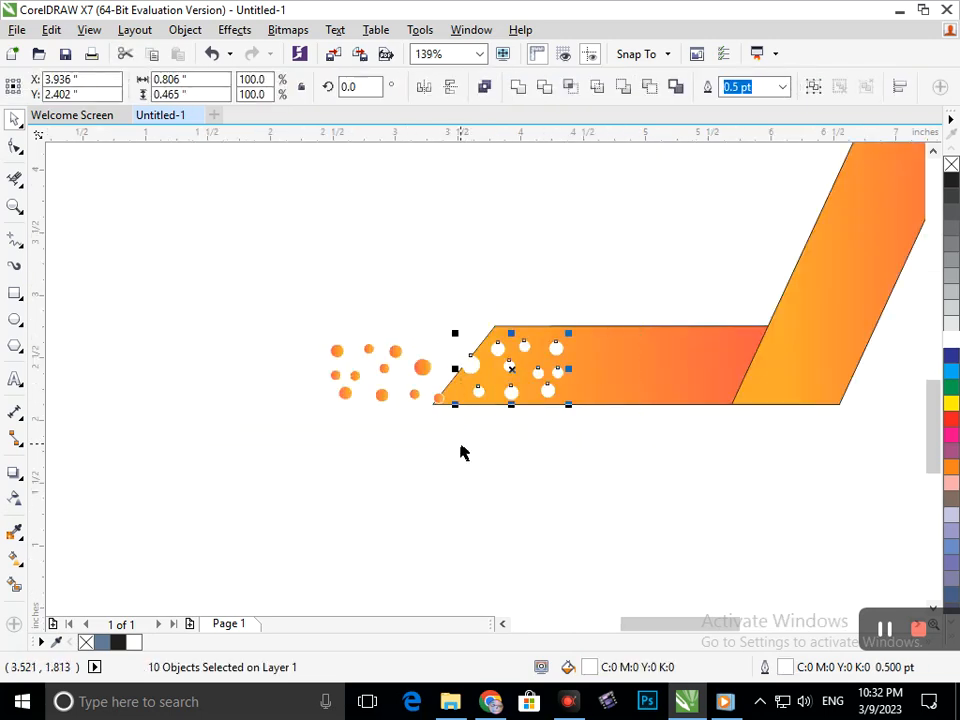
key(Right)
key(Right)
key(Right)
key(Right)
key(Right)
key(Right)
key(Right)
key(Right)
key(Right)
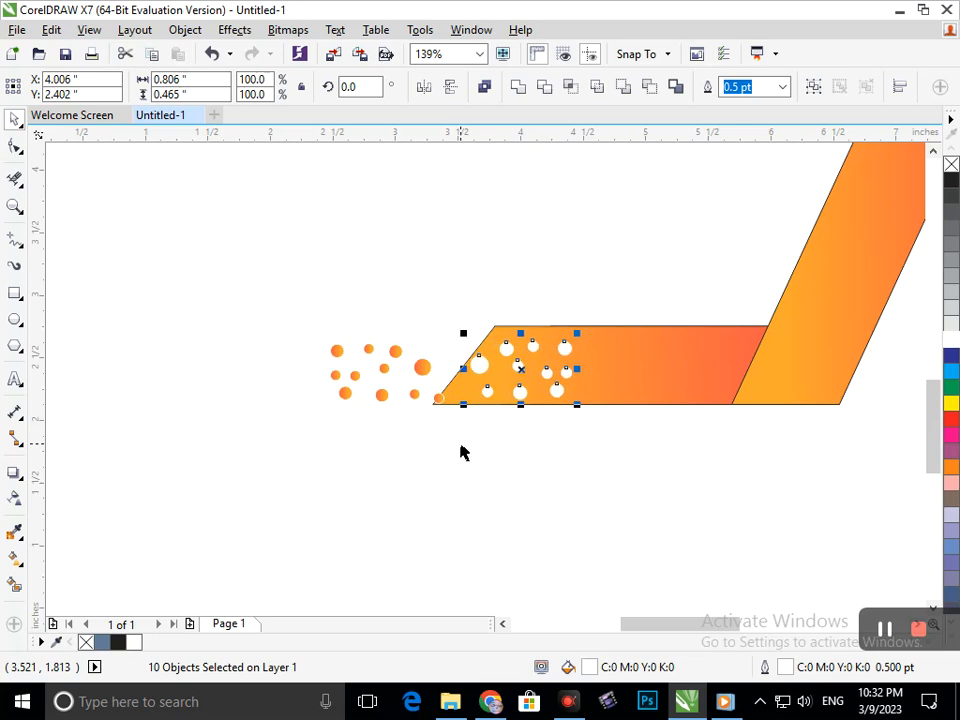
click(451, 440)
Step: Move the small orange dot at the bottom bar's tip slightly up and add another small orange dot higher along the slanted edge
mouse_move(439, 400)
mouse_down()
mouse_move(456, 379)
mouse_move(453, 363)
mouse_move(441, 400)
mouse_move(438, 390)
mouse_up()
click(439, 423)
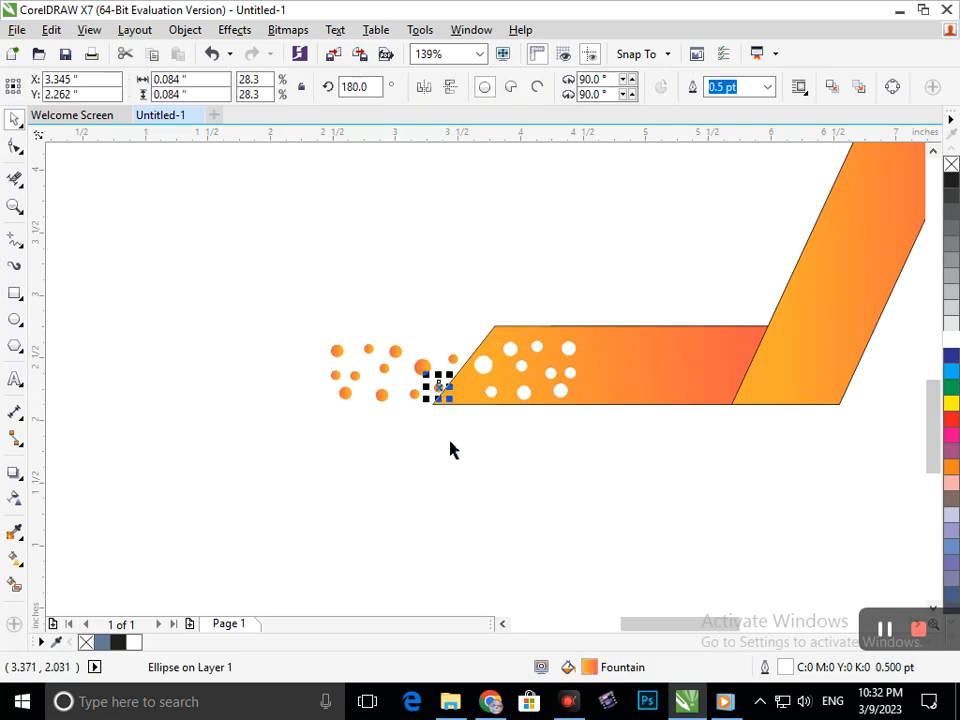
click(450, 448)
key(shift+F4)
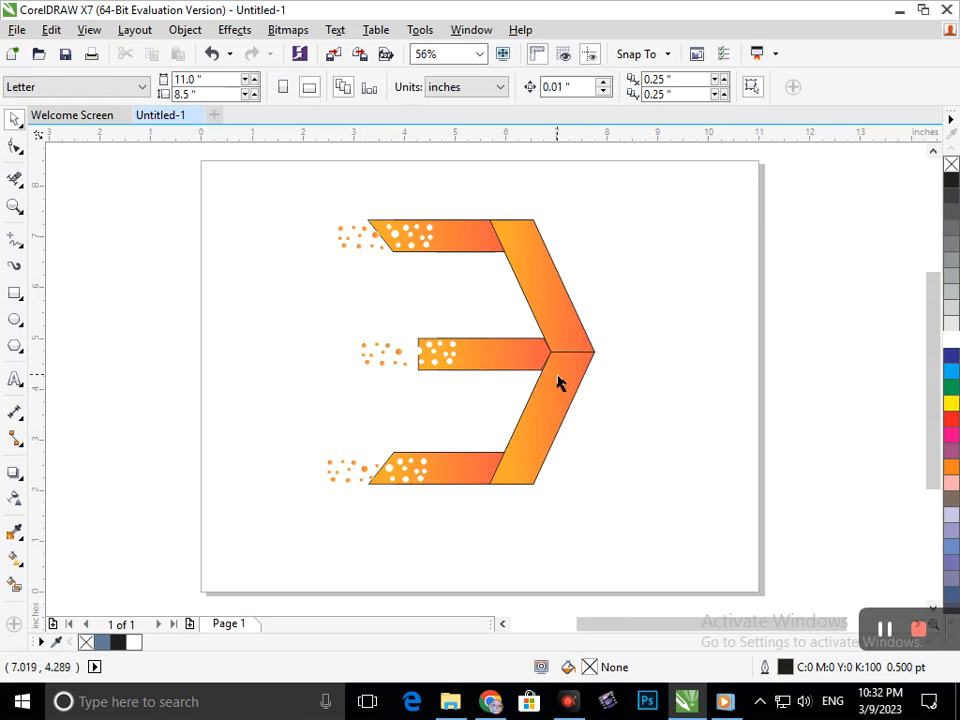
Step: Add the text COMPANY NAME, enlarge it to about 40.6 pt and place it across the chevron's lower arm
click(15, 380)
click(677, 290)
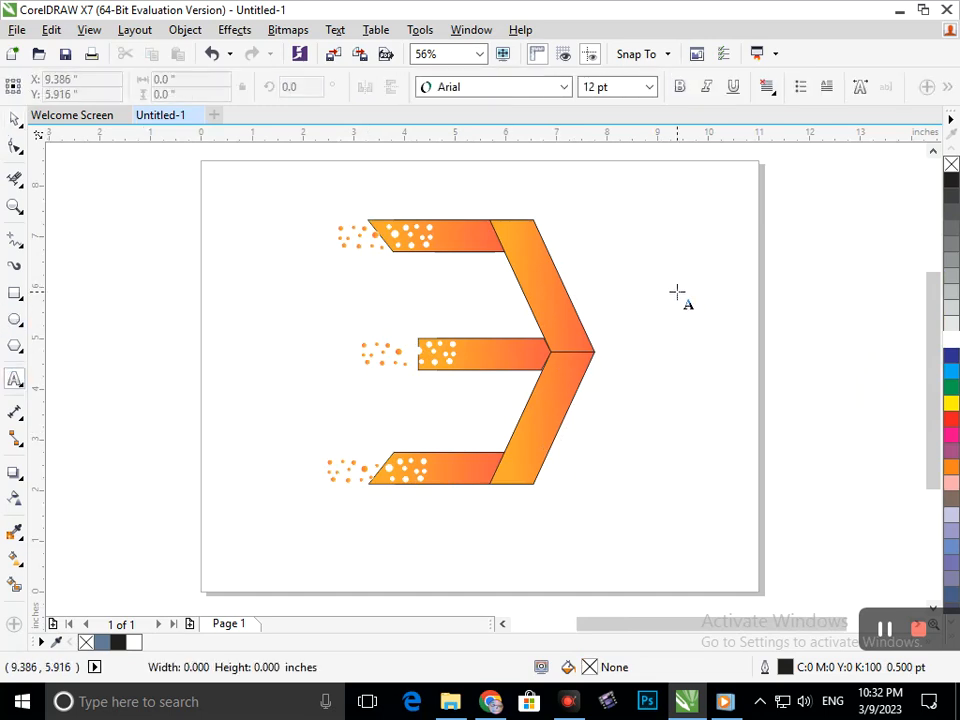
text(Comp)
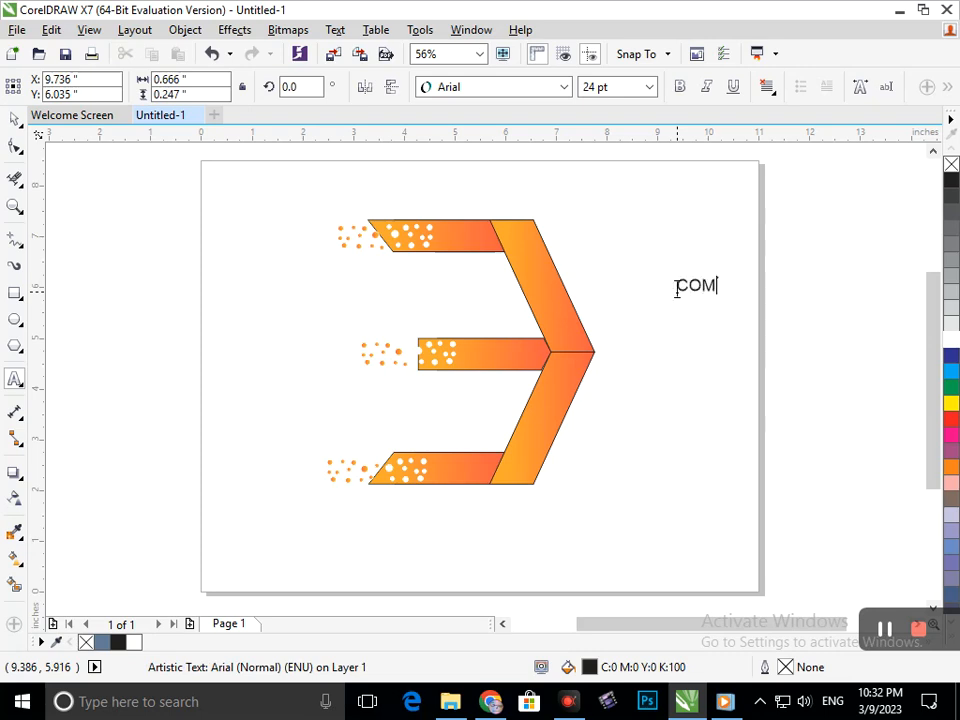
text(PANY NAME)
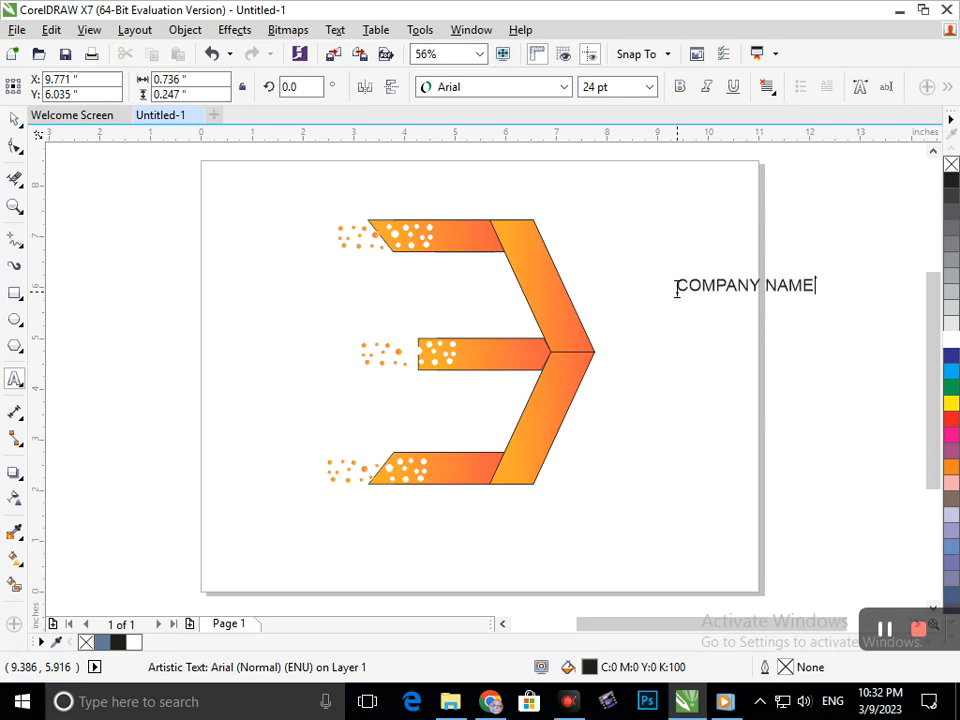
click(15, 119)
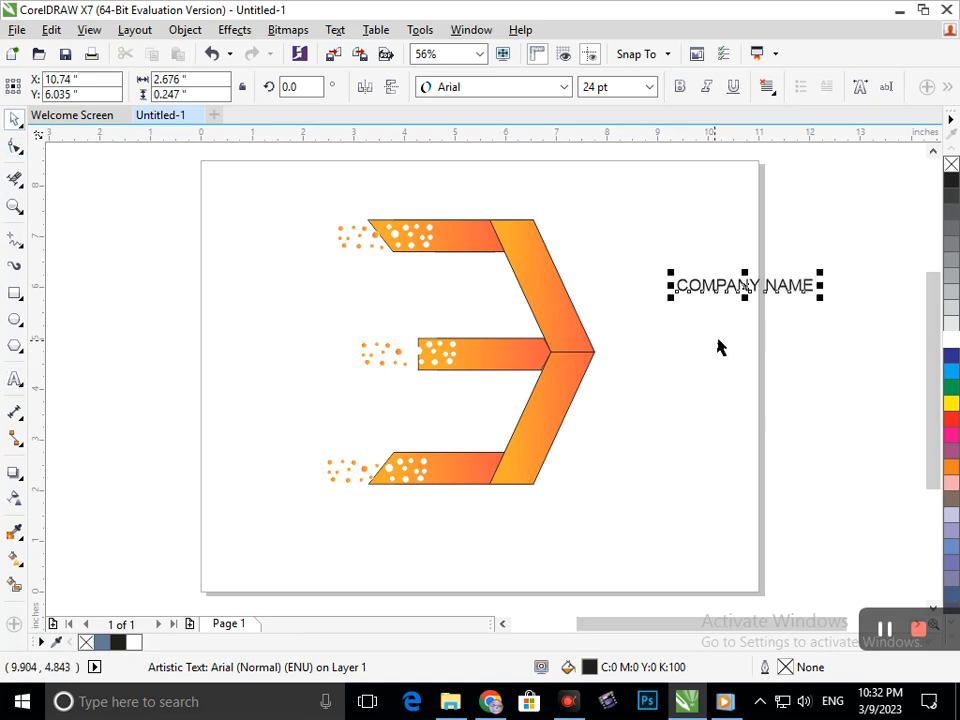
drag(664, 308, 618, 342)
drag(677, 287, 507, 414)
Step: Fill the text white and give it a 16 pt black outline behind the fill, with round corners and caps, scaling with the object
click(949, 343)
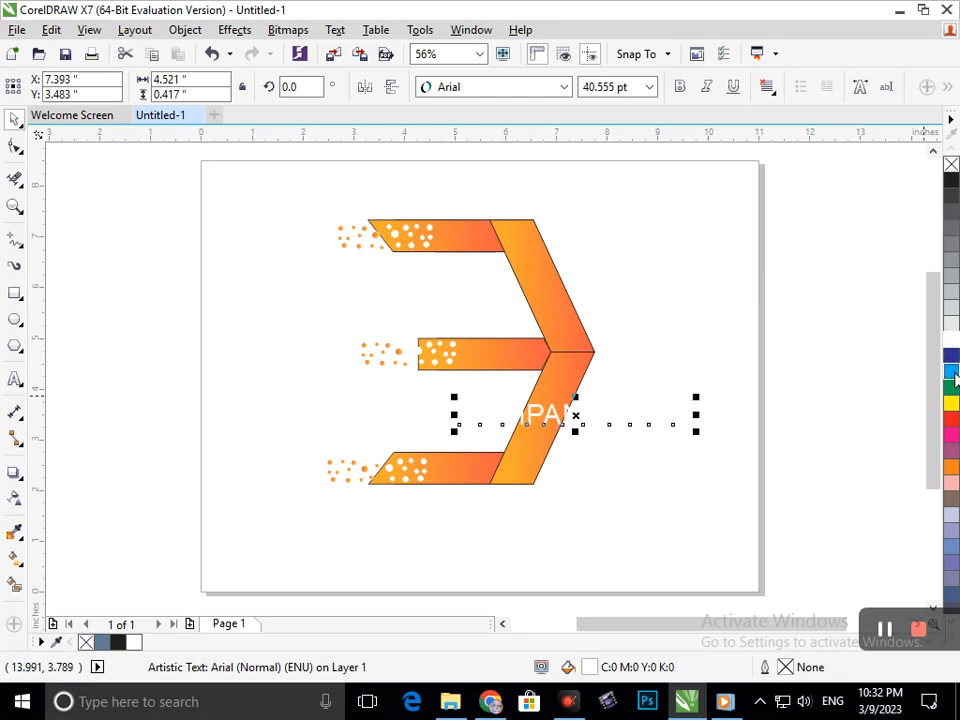
right_click(950, 182)
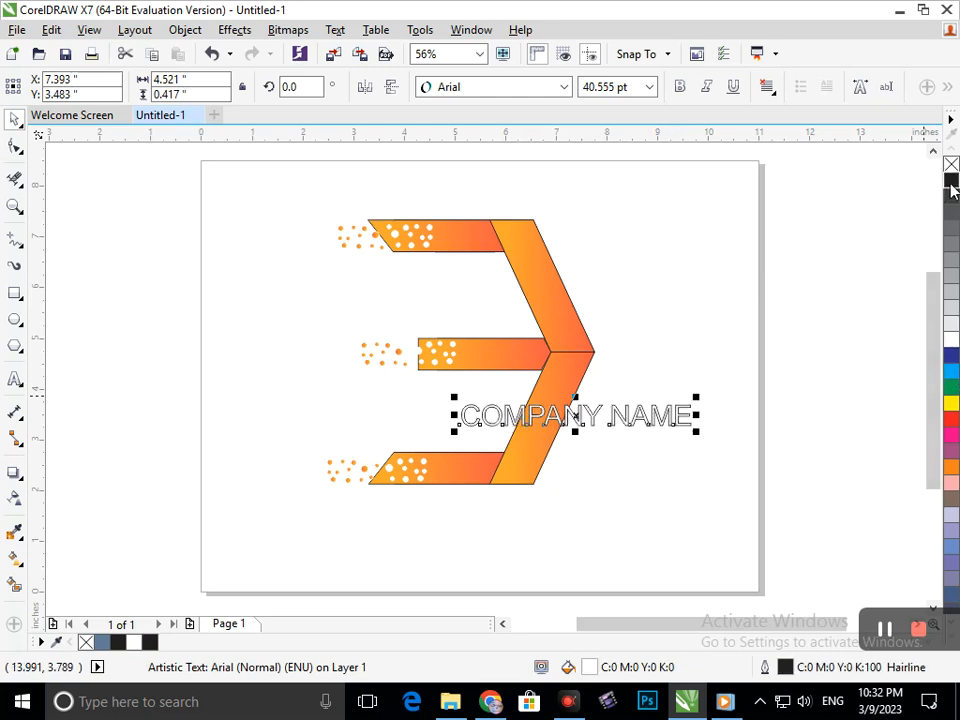
key(F12)
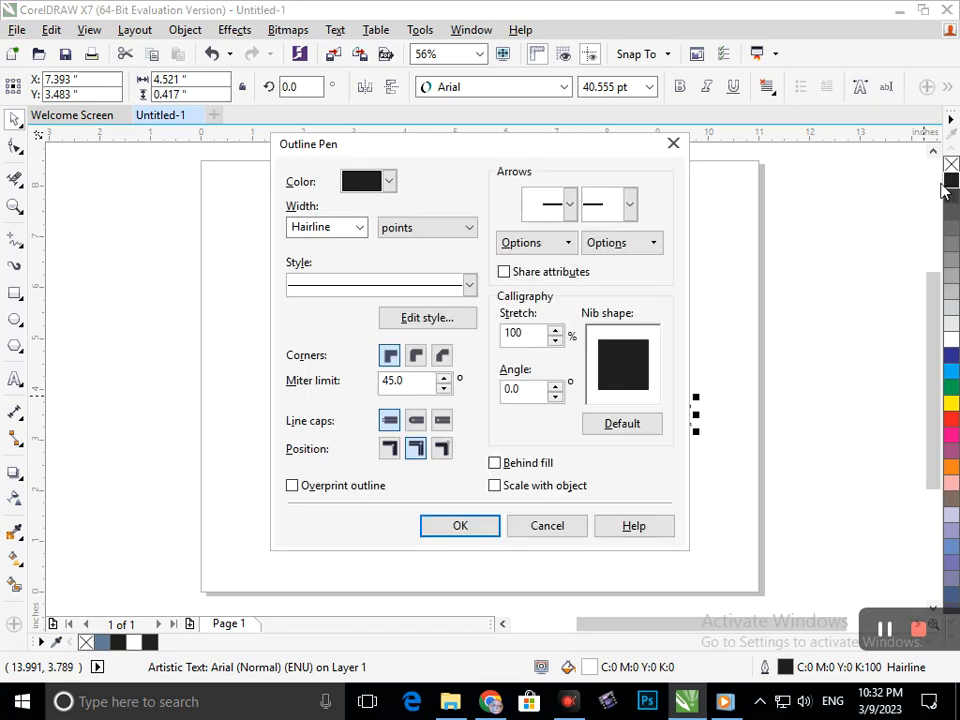
click(352, 229)
click(352, 229)
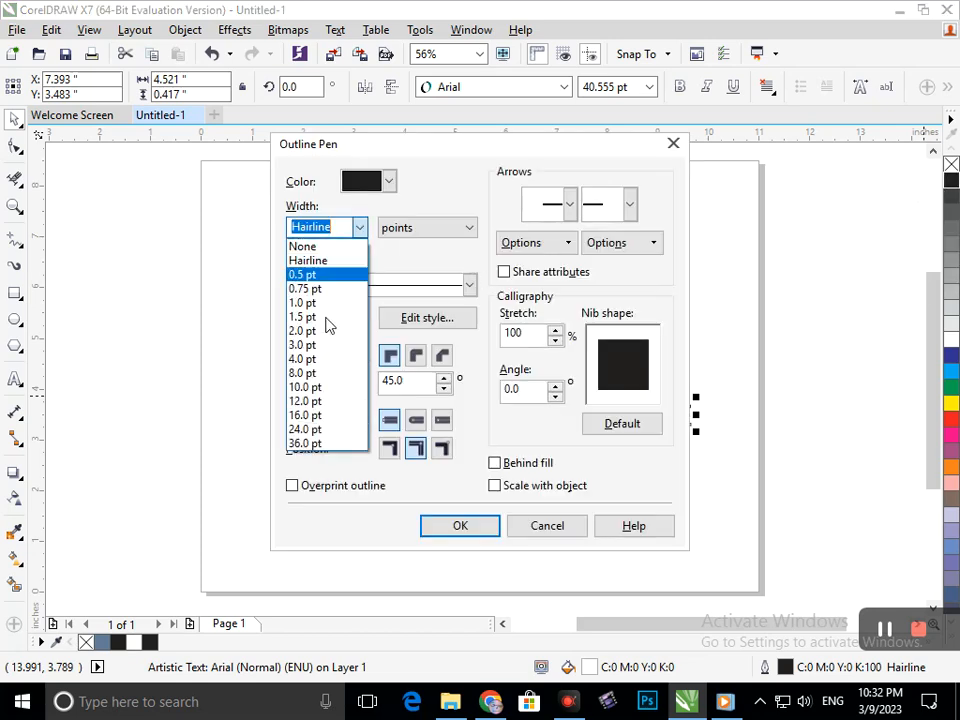
click(310, 413)
click(416, 420)
click(513, 470)
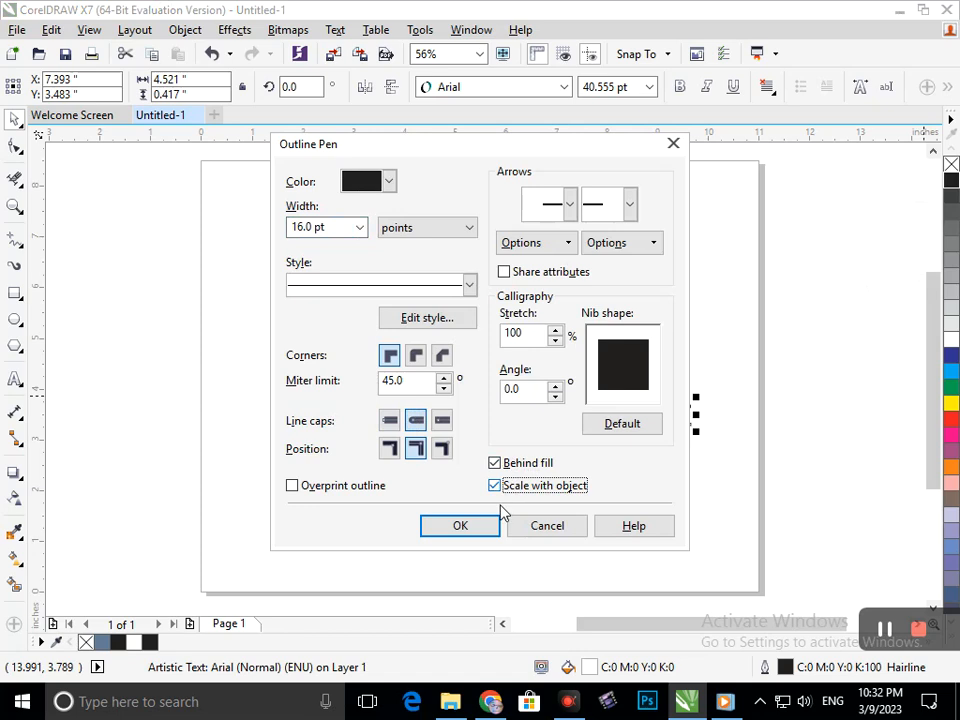
click(416, 356)
click(460, 525)
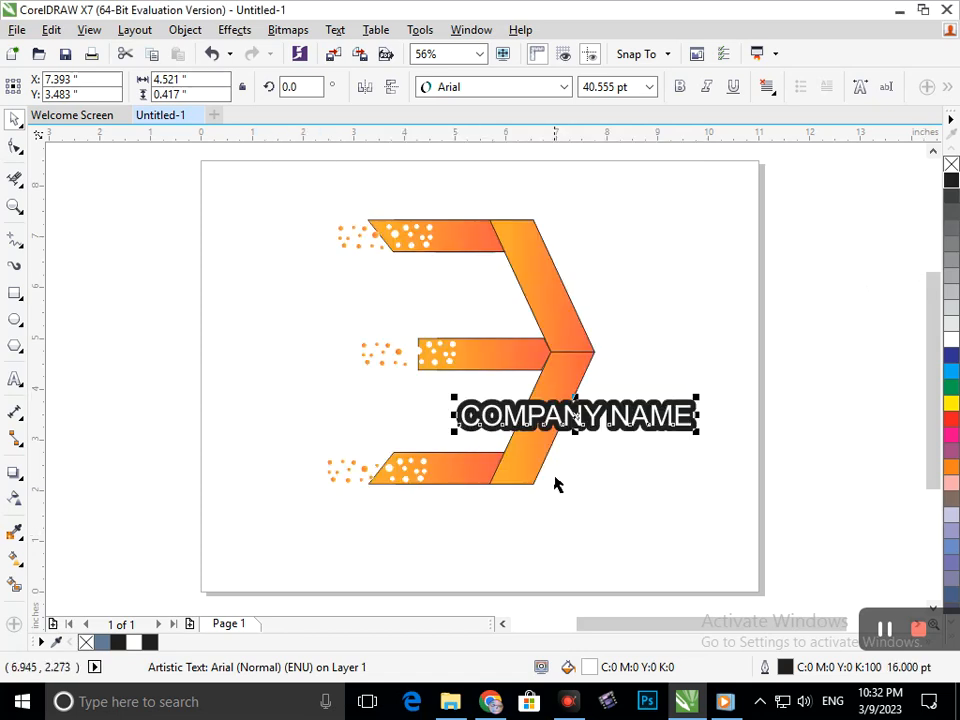
Step: Colour the text's outline dark blue and shrink the text to about 34.3 pt
right_click(951, 403)
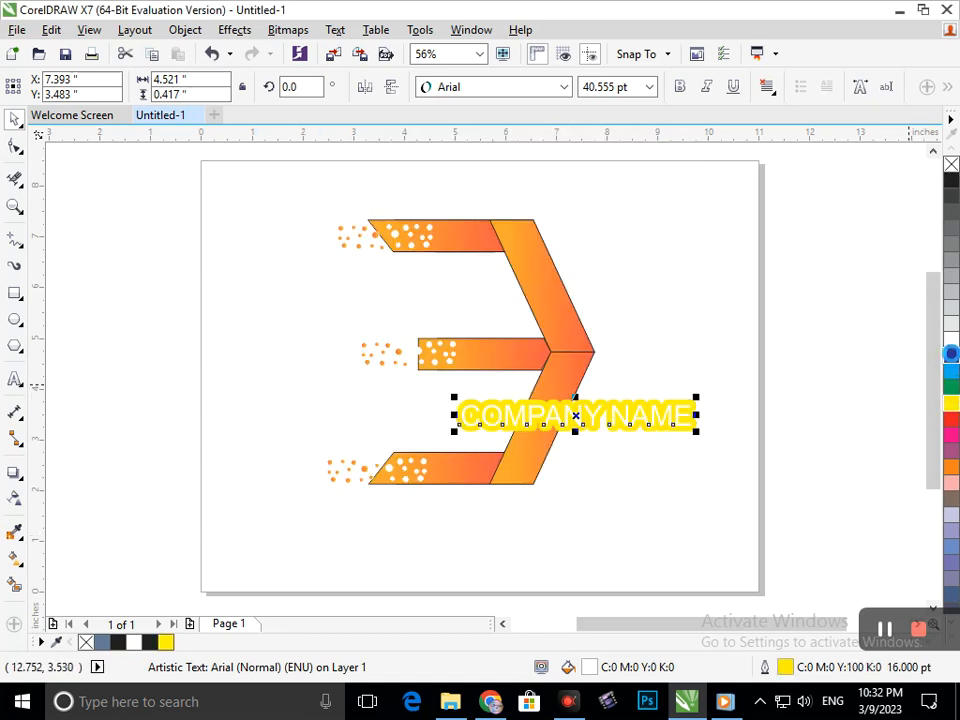
right_click(951, 356)
click(672, 489)
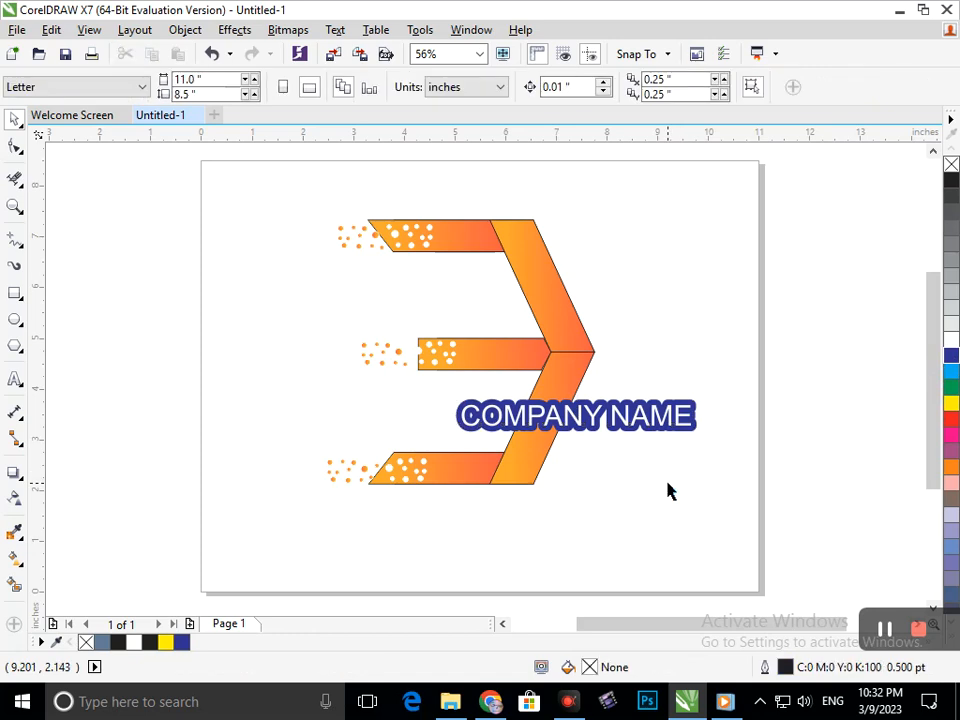
click(579, 429)
drag(454, 431, 499, 420)
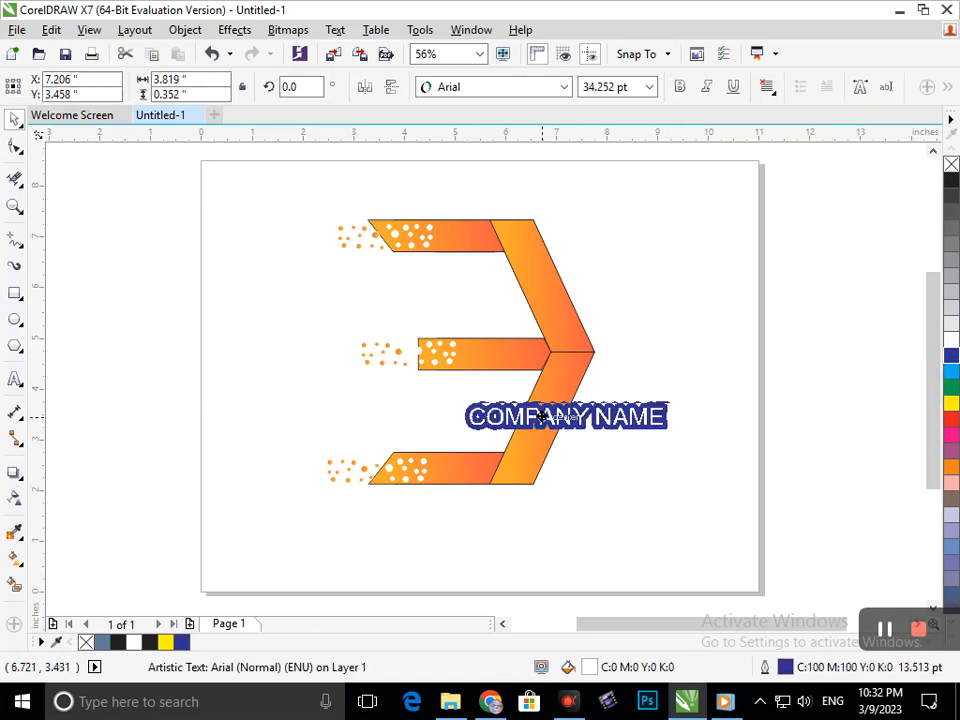
click(586, 485)
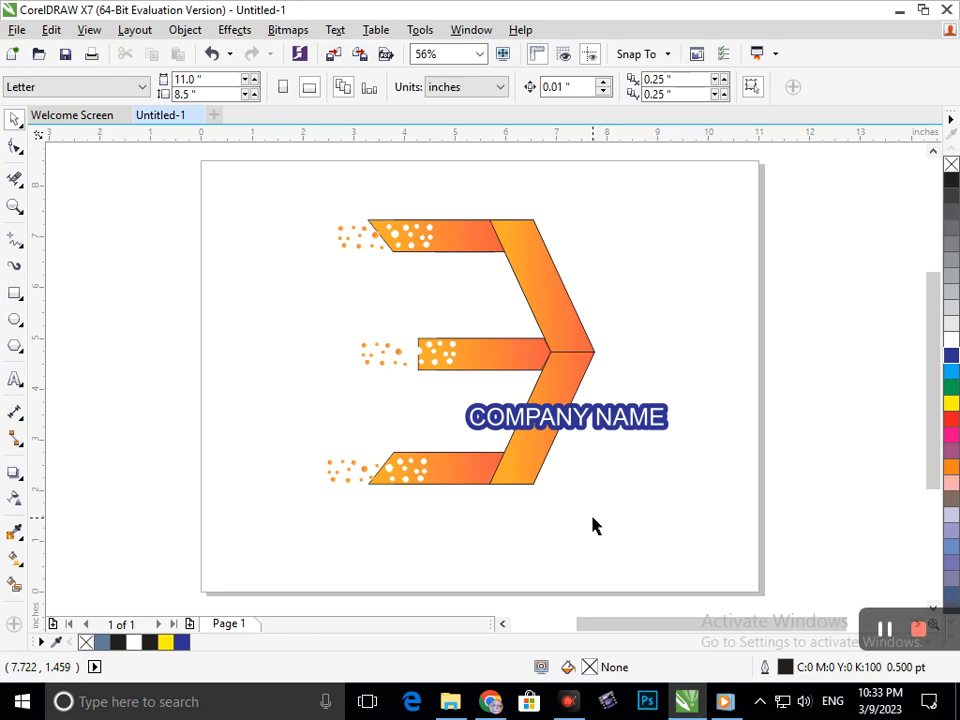
Step: Change the grey outline of the bold COMPANY NAME text to dark blue
scroll(500, 390, down, 1)
click(500, 397)
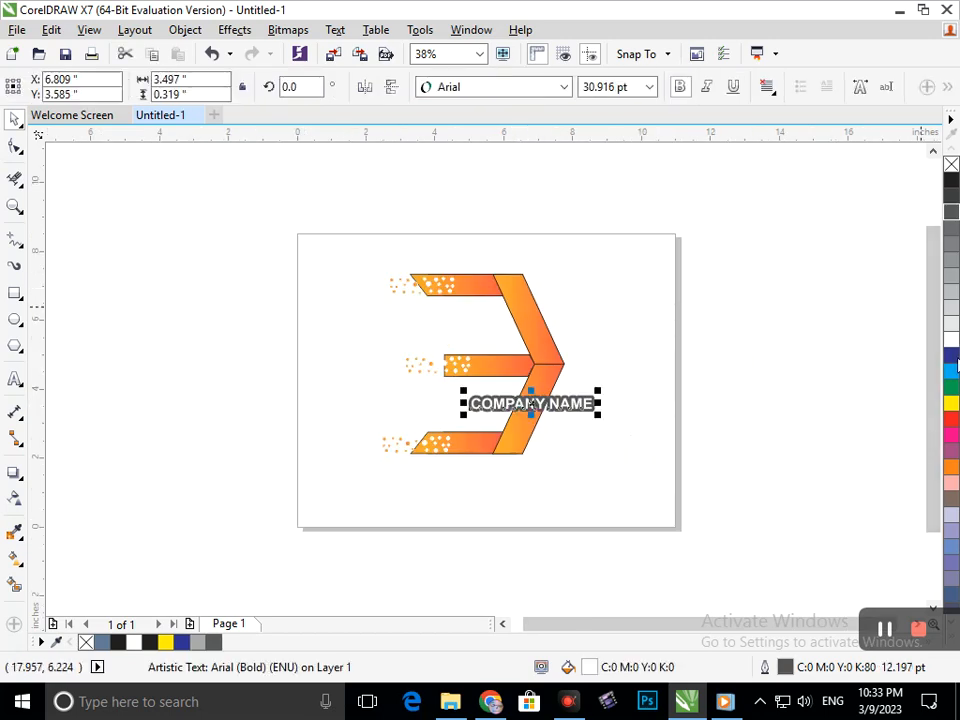
click(951, 357)
click(333, 311)
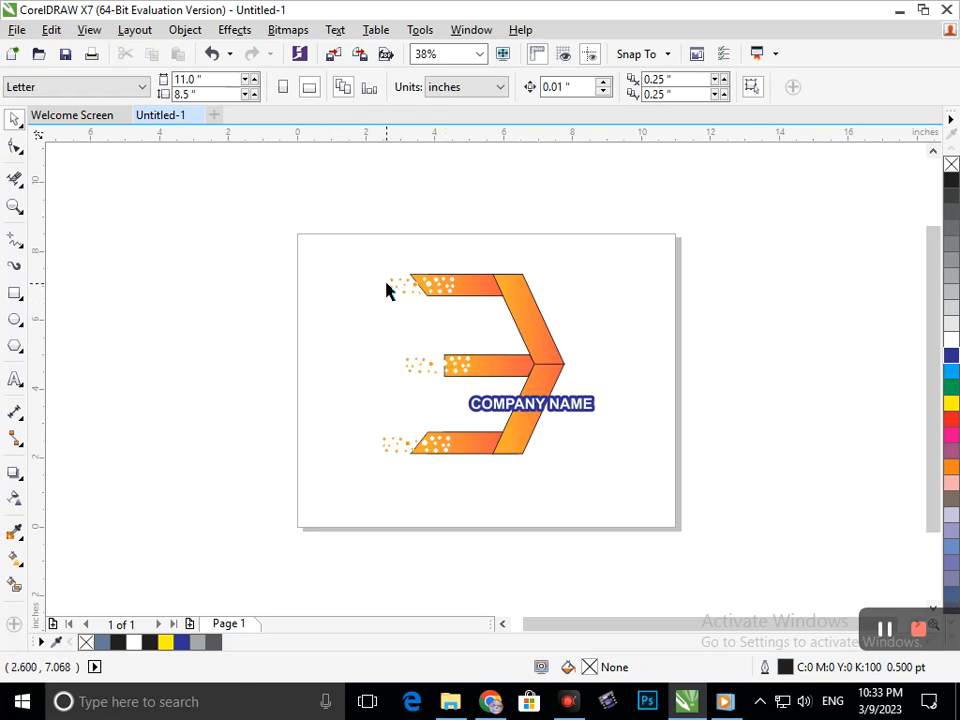
Step: Try an orange fill on the COMPANY NAME text and undo the change
click(529, 404)
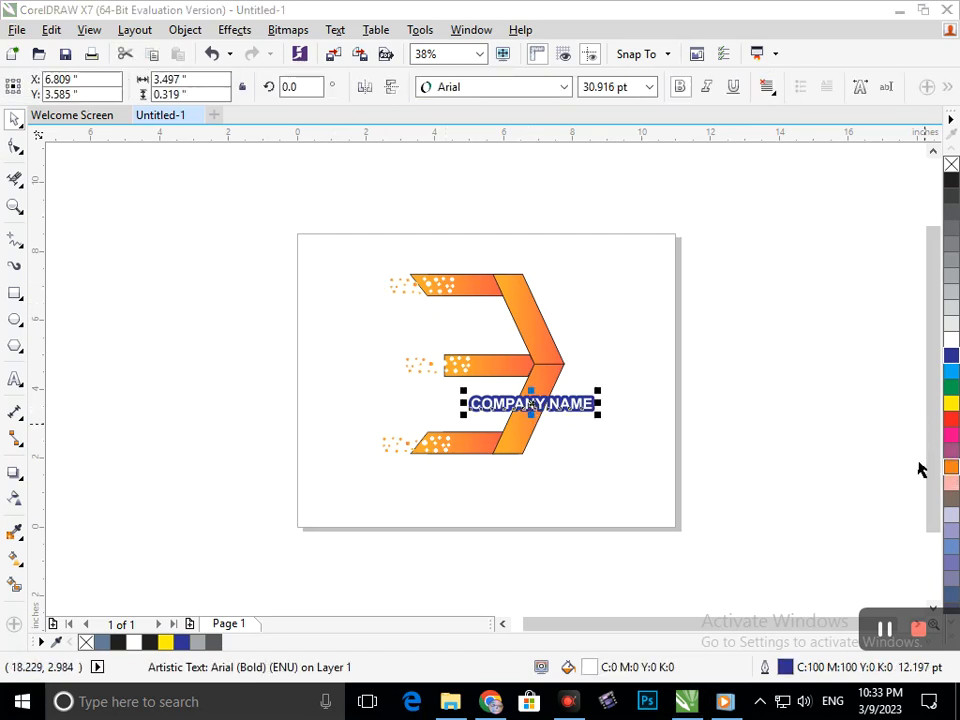
click(951, 468)
click(675, 503)
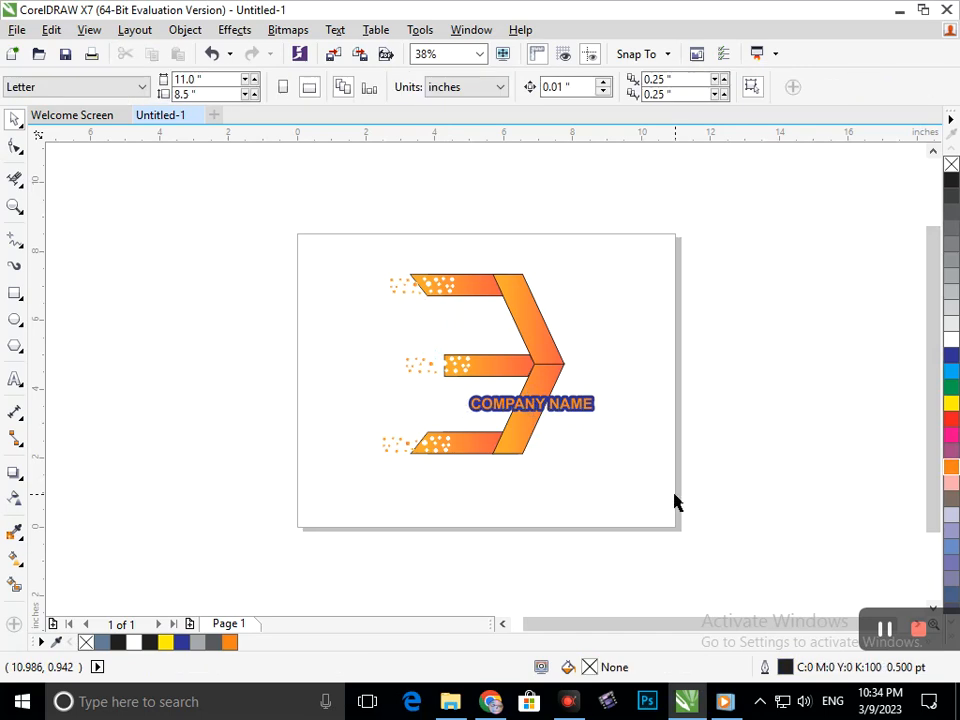
key(ctrl+z)
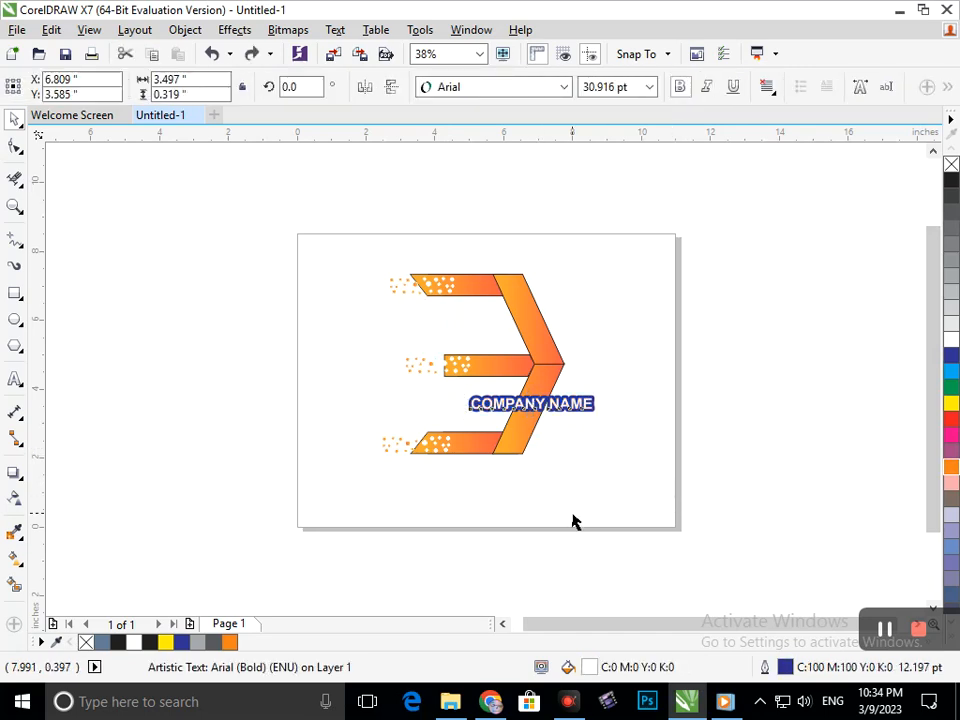
Step: Select the whole logo with its text and place it slightly enlarged on the empty area beside the page
click(574, 521)
key(ctrl+a)
click(558, 442)
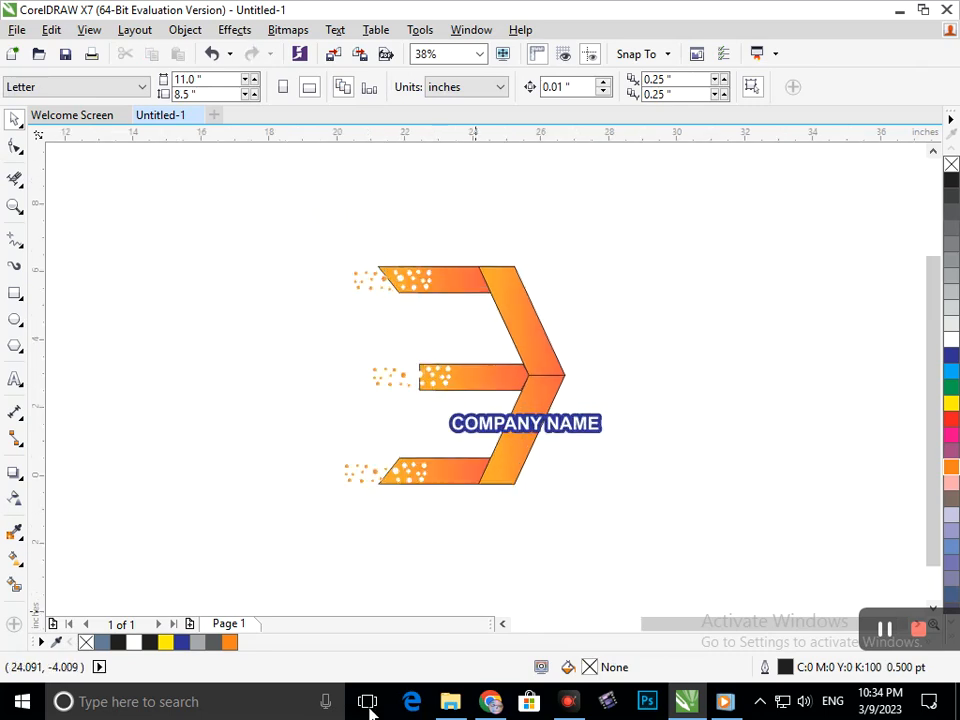